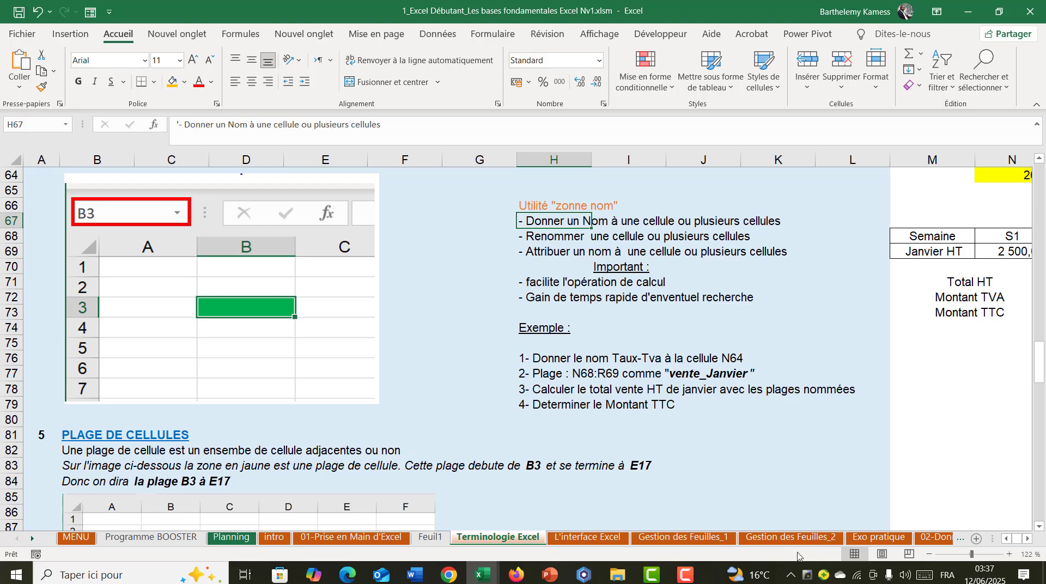
- Locate the VAT rate cell beside the exercise by highlighting column N and row 64
scroll(899, 404, right, 5)
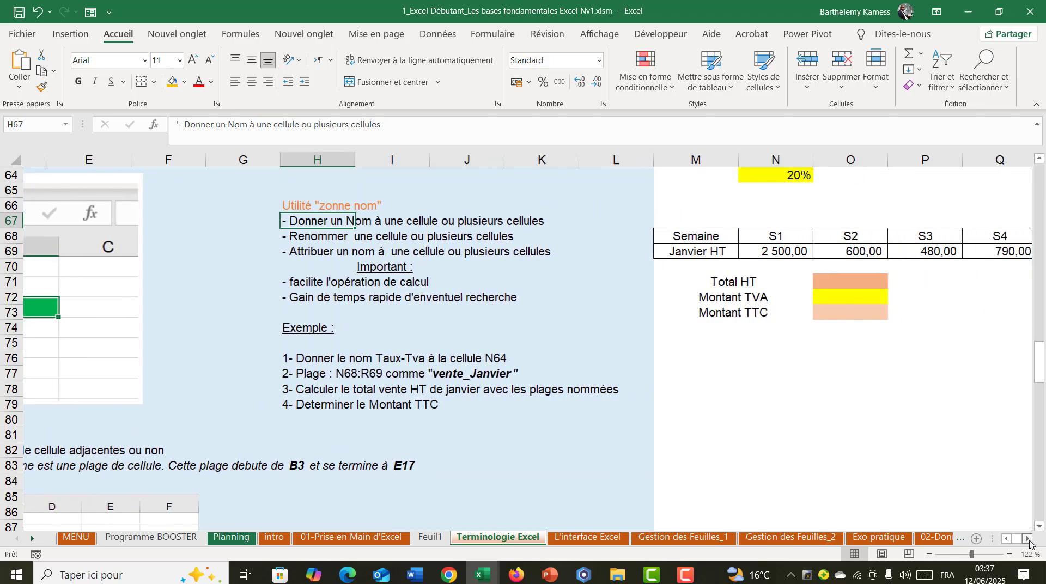
scroll(837, 359, up, 2)
scroll(838, 359, down, 1)
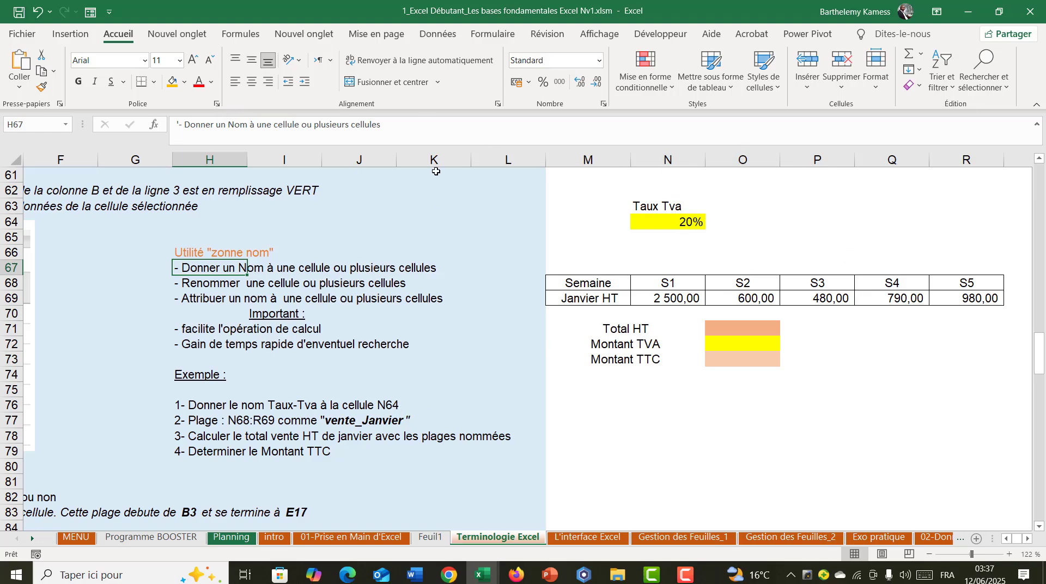
click(670, 155)
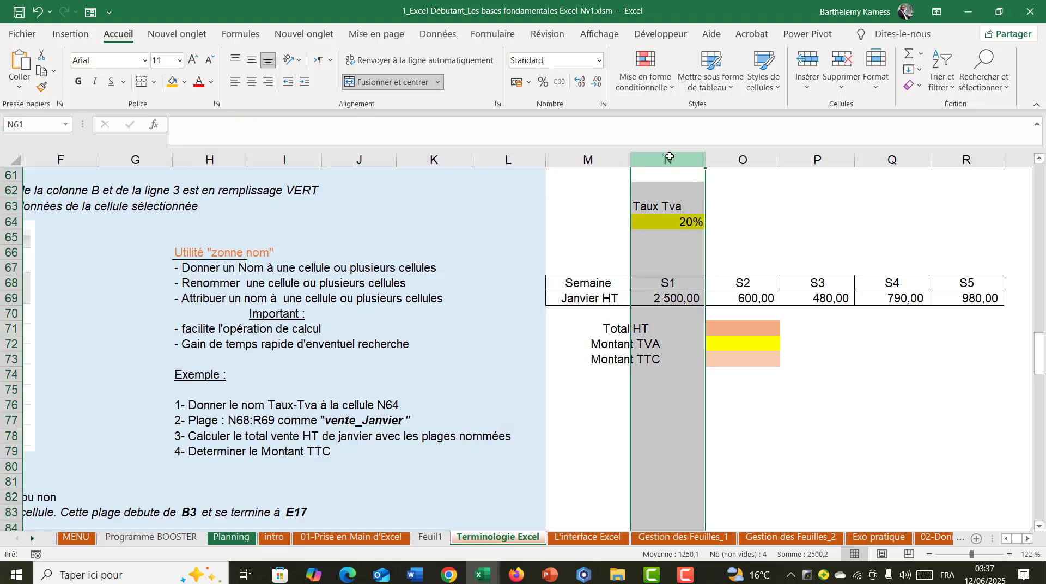
click(13, 221)
click(600, 429)
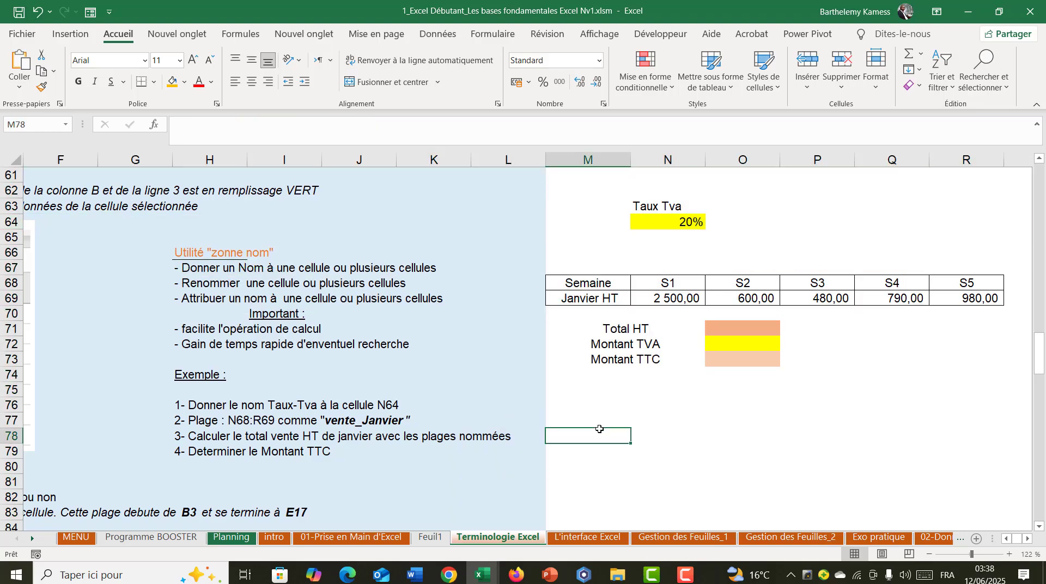
- Go directly to cell N64 and then to cell O64 by entering their references
click(35, 124)
text(N64)
key(Return)
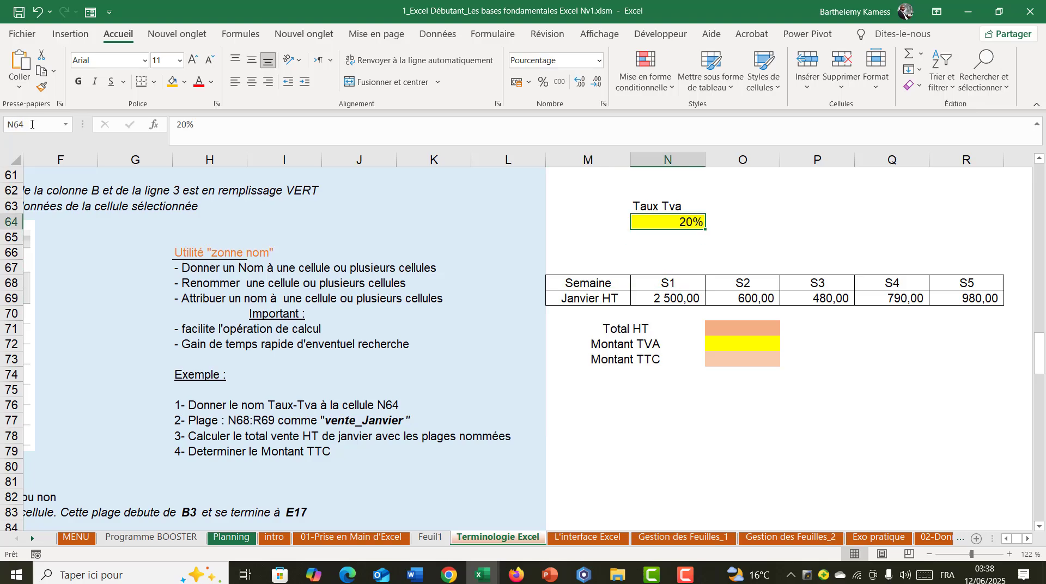
click(28, 126)
text(O)
key(Return)
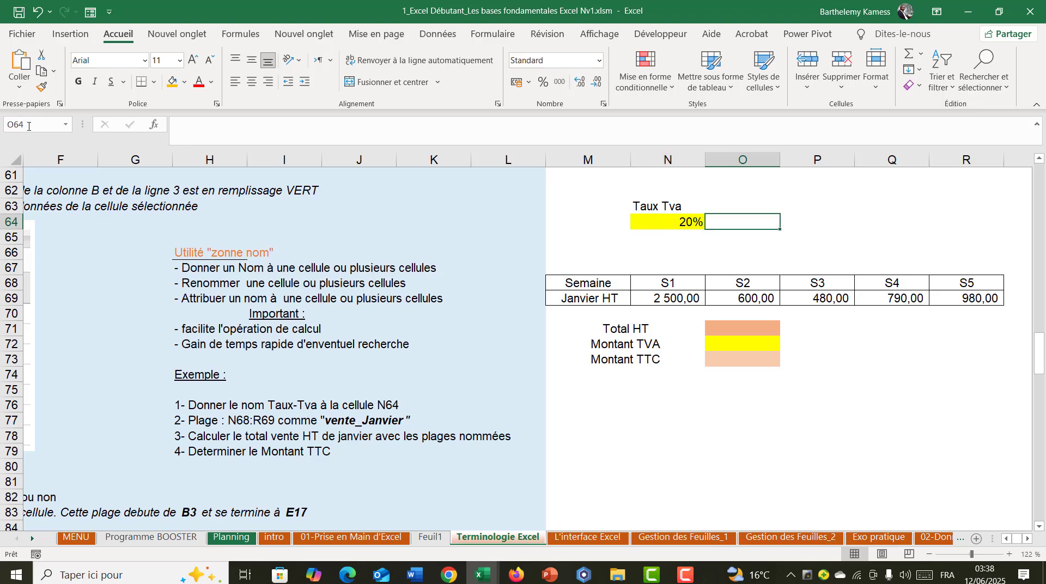
- Name the Taux Tva cell N64 as Taux_TVA
click(659, 221)
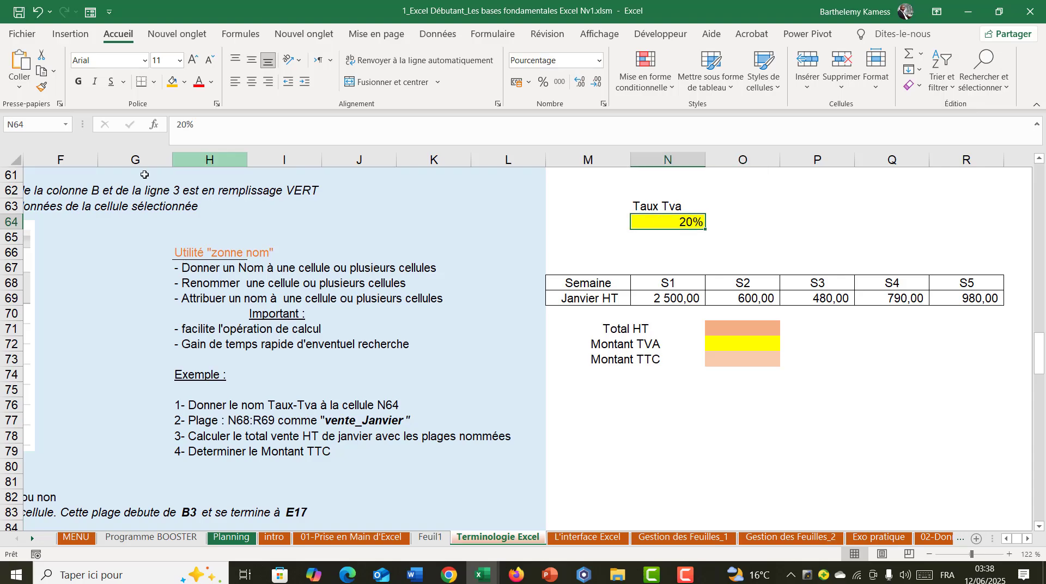
click(50, 124)
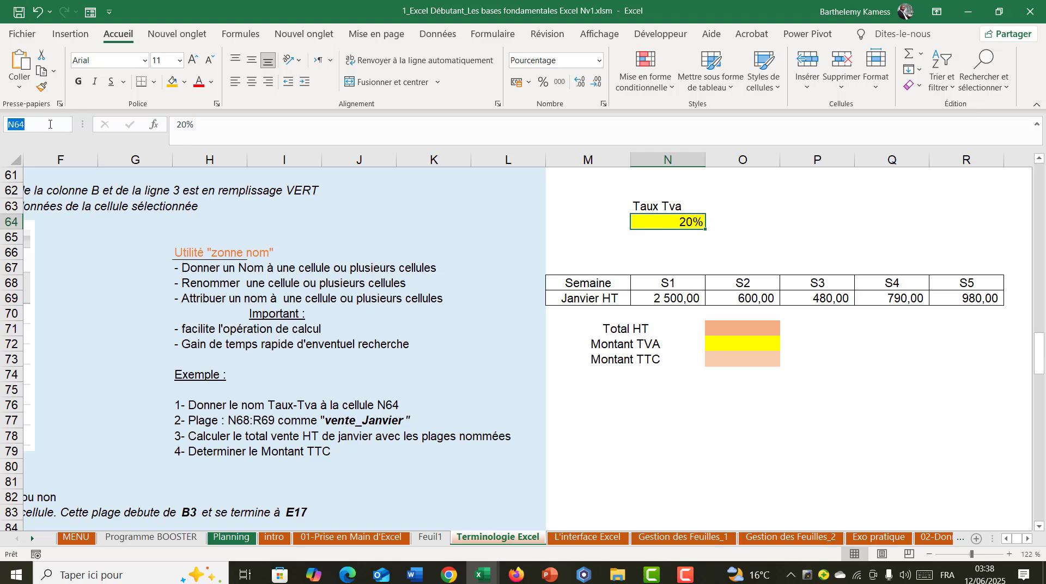
text(Taux_TVA)
click(692, 238)
click(683, 225)
- Go to the VAT rate cell from elsewhere on the sheet by choosing its defined name Taux_TVA
click(66, 124)
click(43, 142)
click(65, 125)
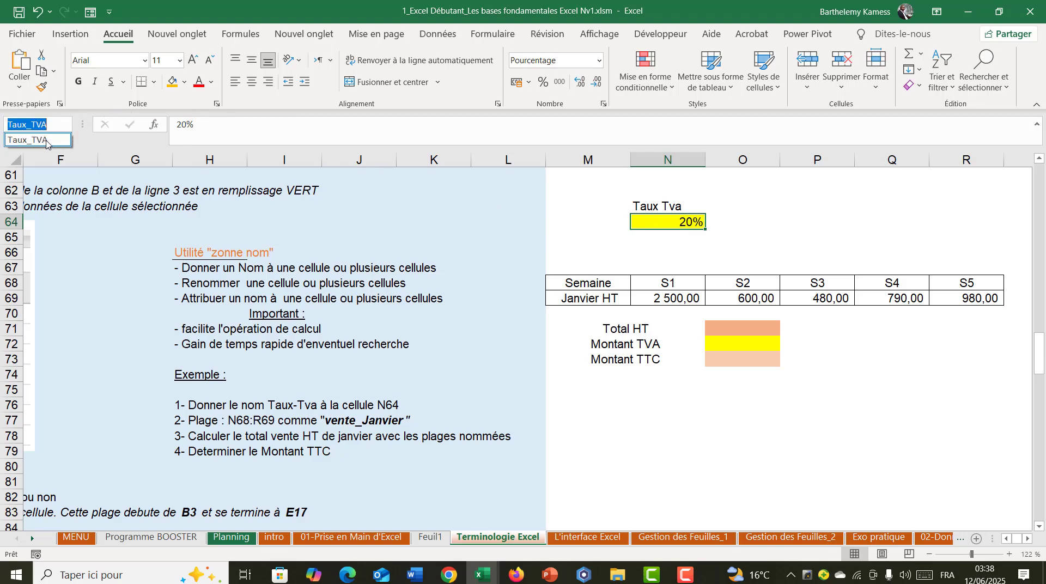
click(46, 141)
click(817, 206)
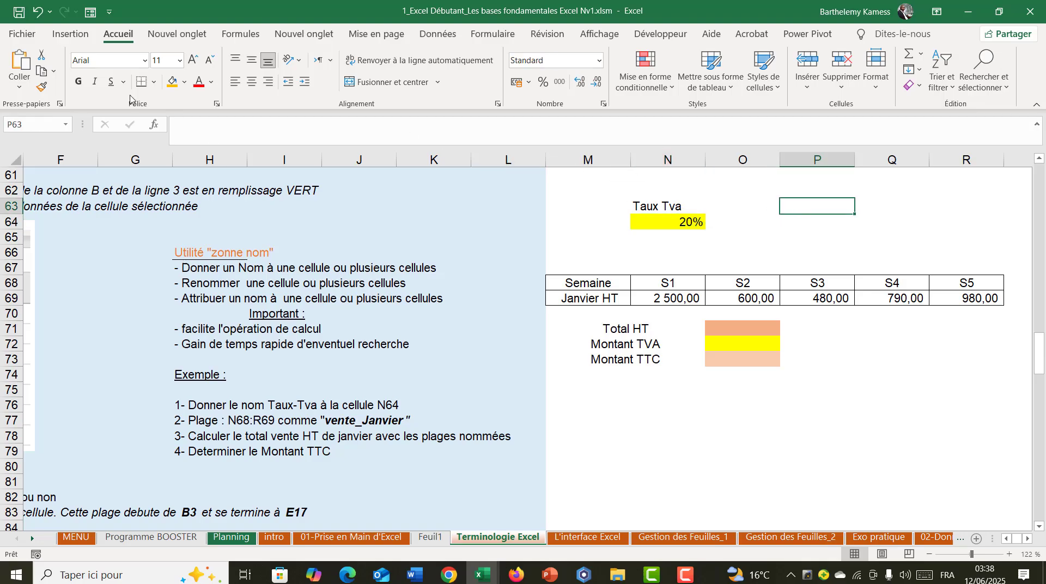
click(66, 124)
click(44, 142)
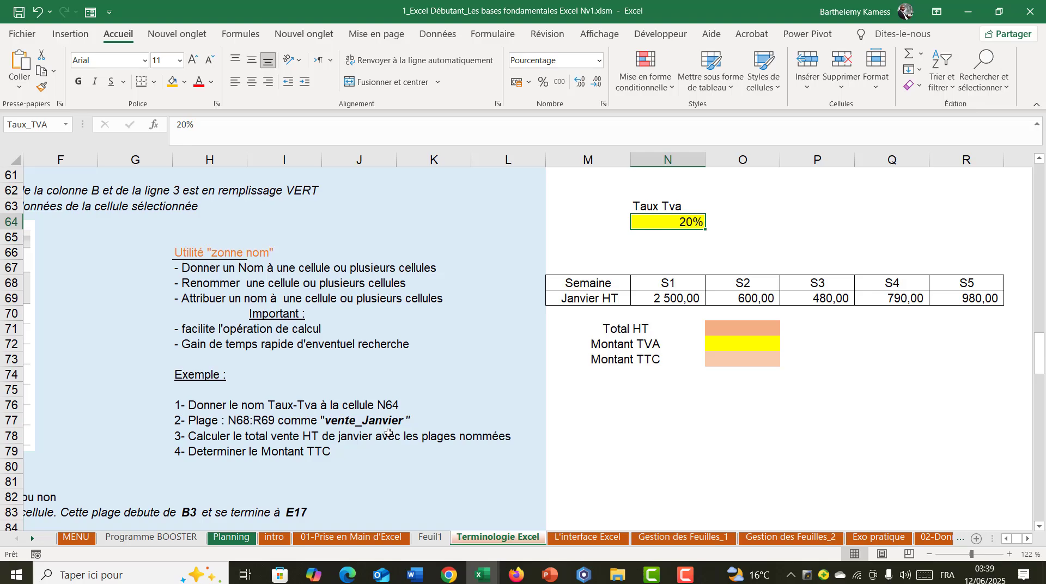
- Select the range N68:R69 by entering its reference, then select the S1 sales amount in N69
click(53, 122)
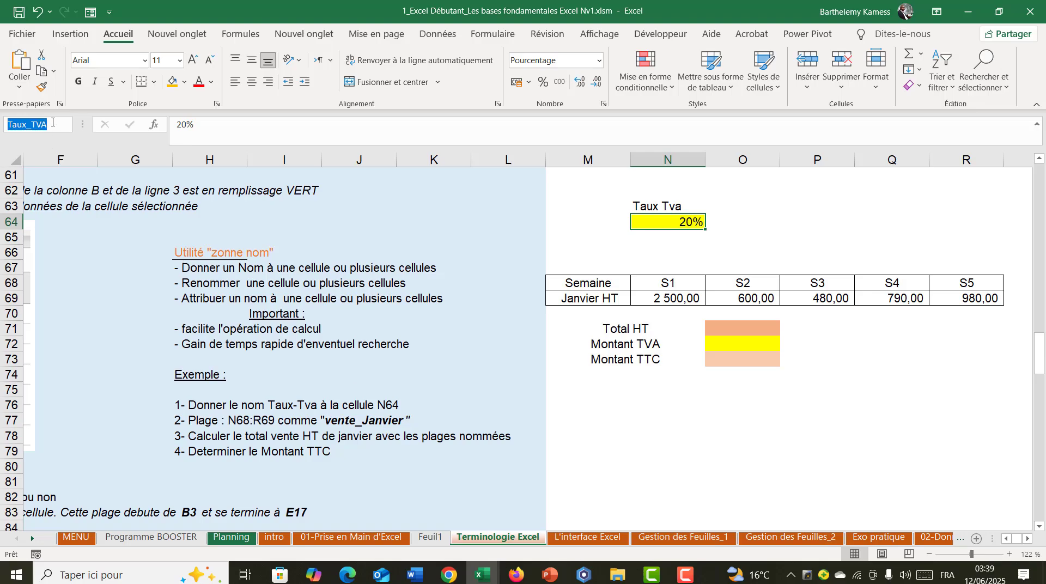
text(N68:R69)
key(Return)
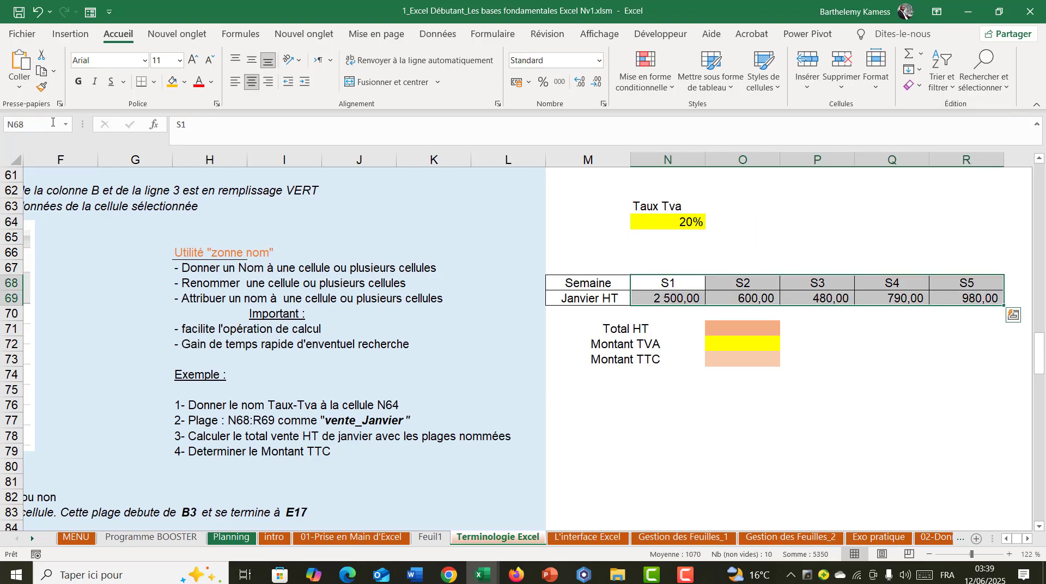
click(679, 299)
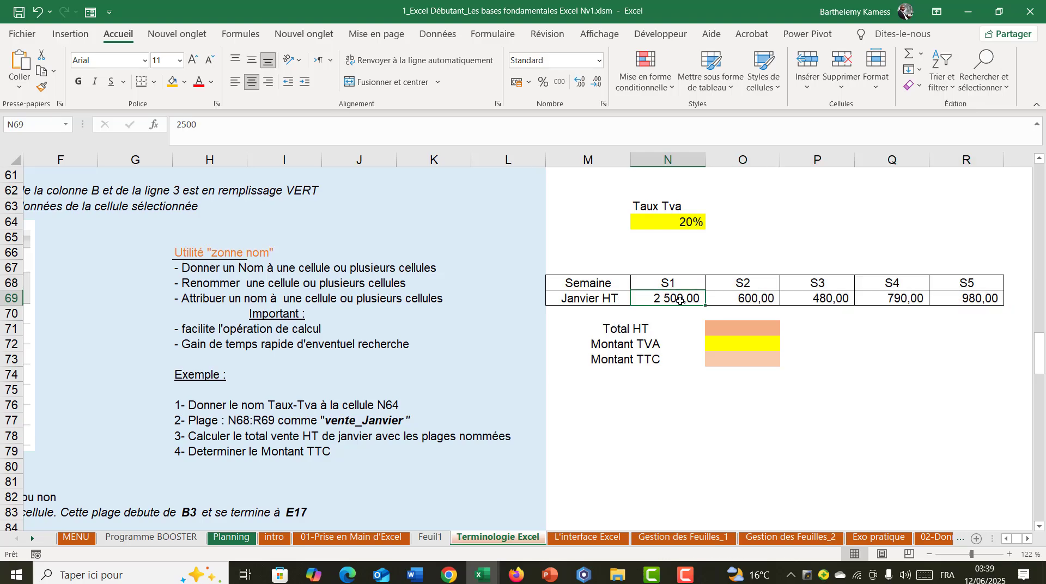
- Try changing the range in exercise instruction 2 (H77) to N68:N69, then undo that edit
click(198, 423)
double_click(236, 124)
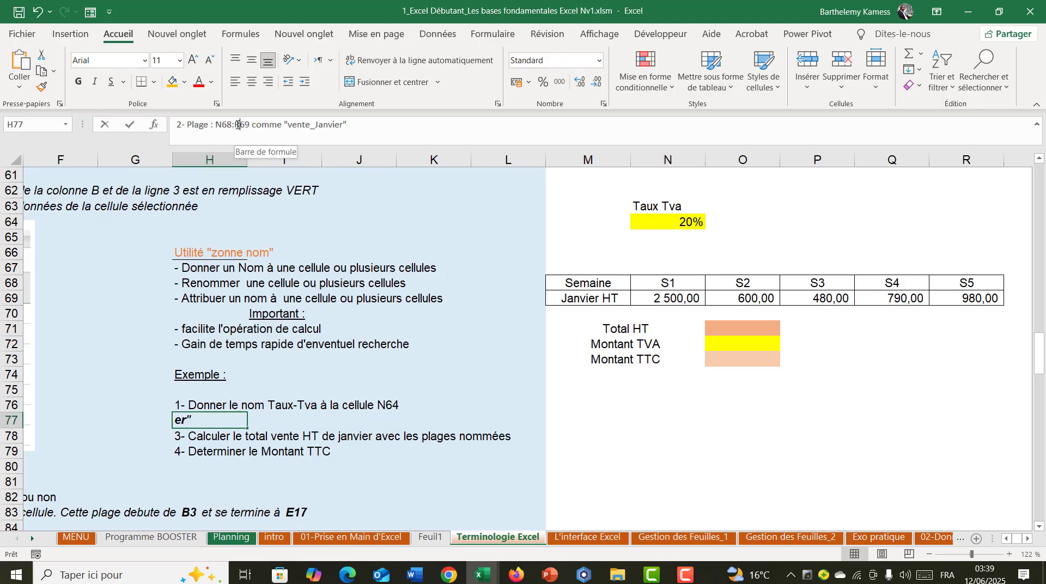
text(N)
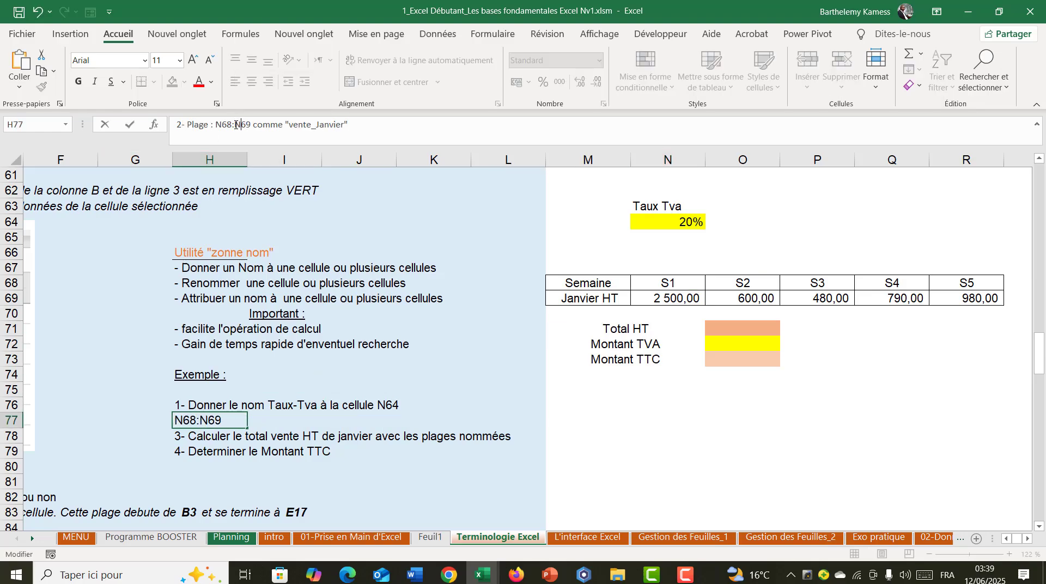
click(549, 359)
drag(655, 298, 949, 298)
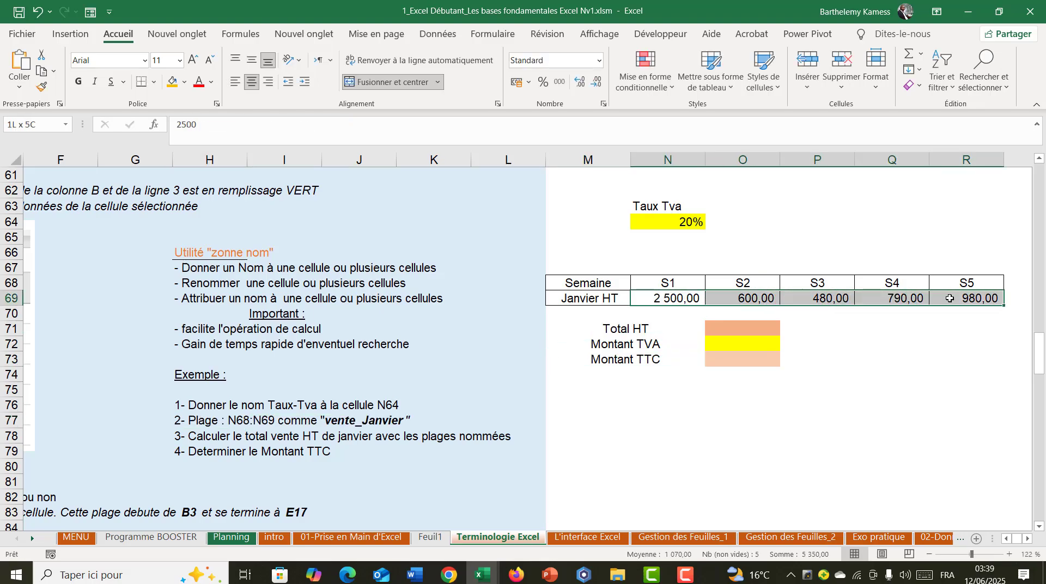
click(231, 421)
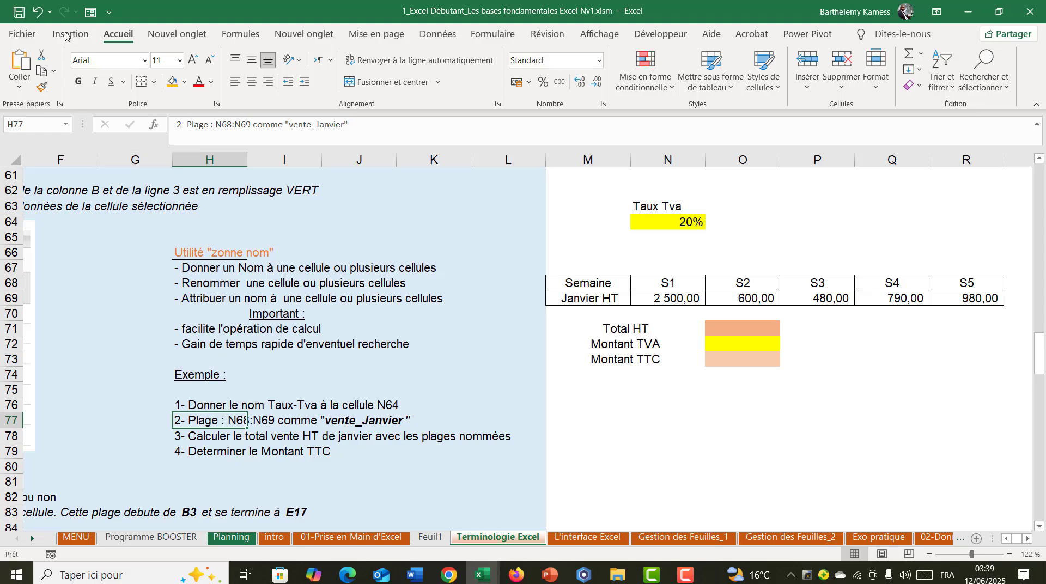
click(37, 10)
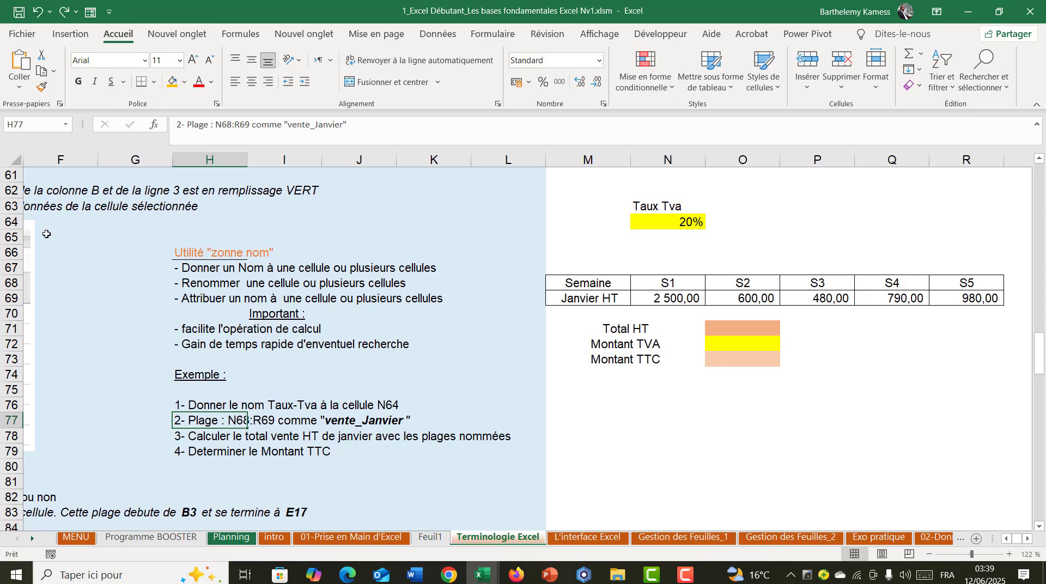
- Correct the range in exercise instruction 2 (H77) to N69:R69
click(12, 298)
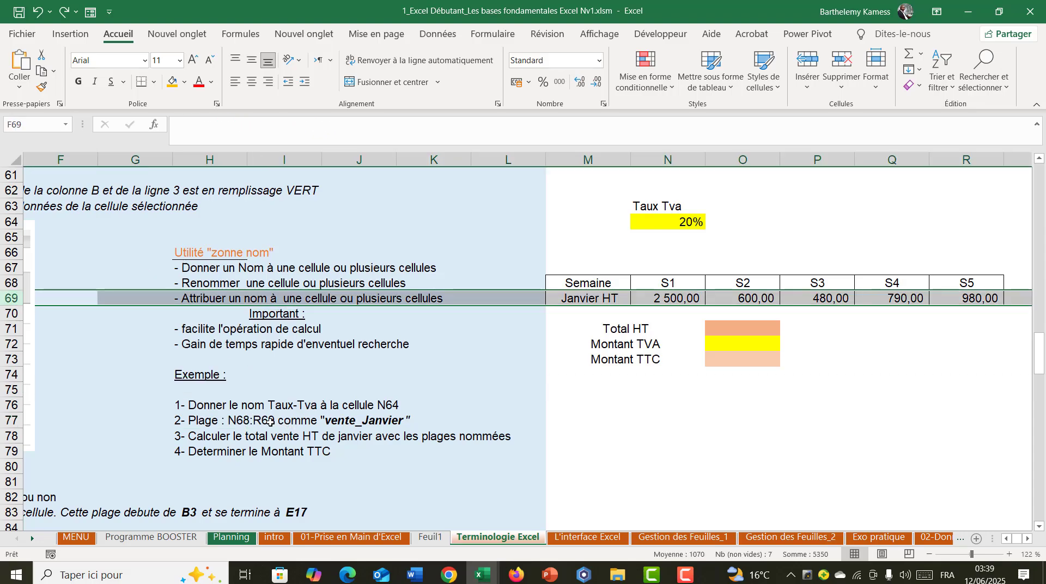
click(243, 421)
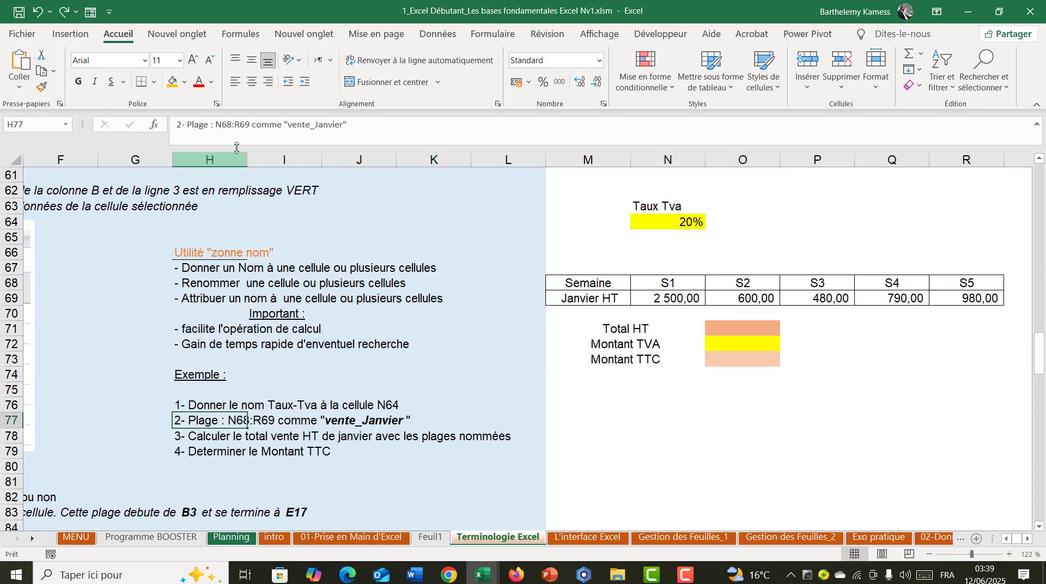
drag(227, 124, 232, 124)
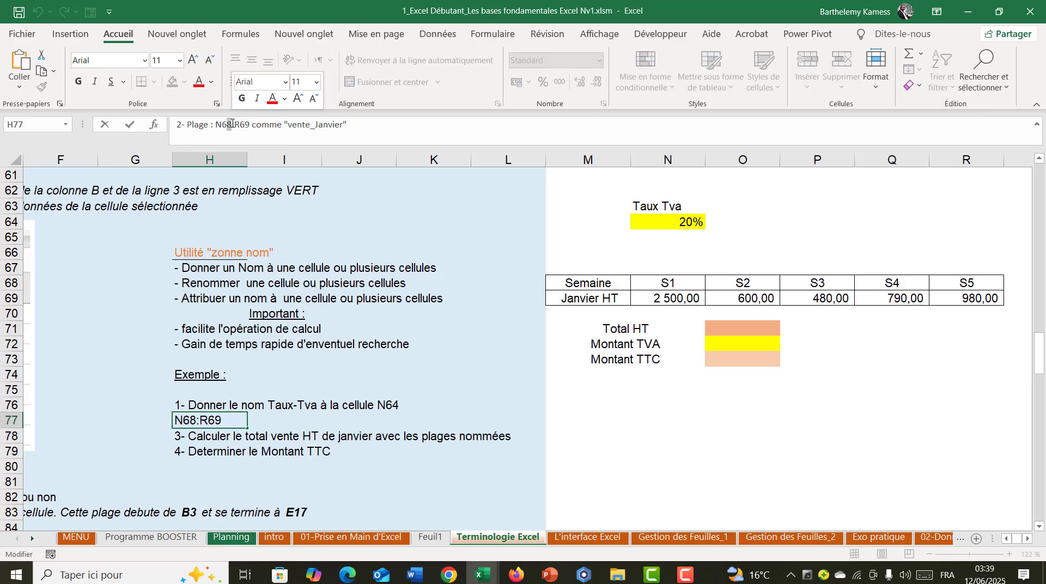
text(9)
key(Return)
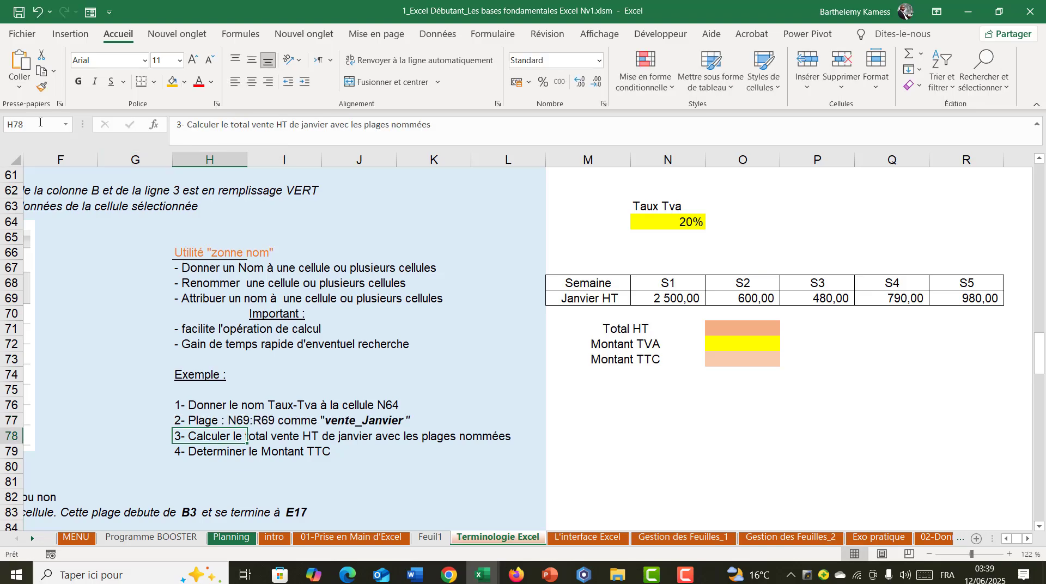
- Name the January weekly sales range N69:R69 as Vente_Janvier
click(40, 122)
text(N69:R69)
key(Return)
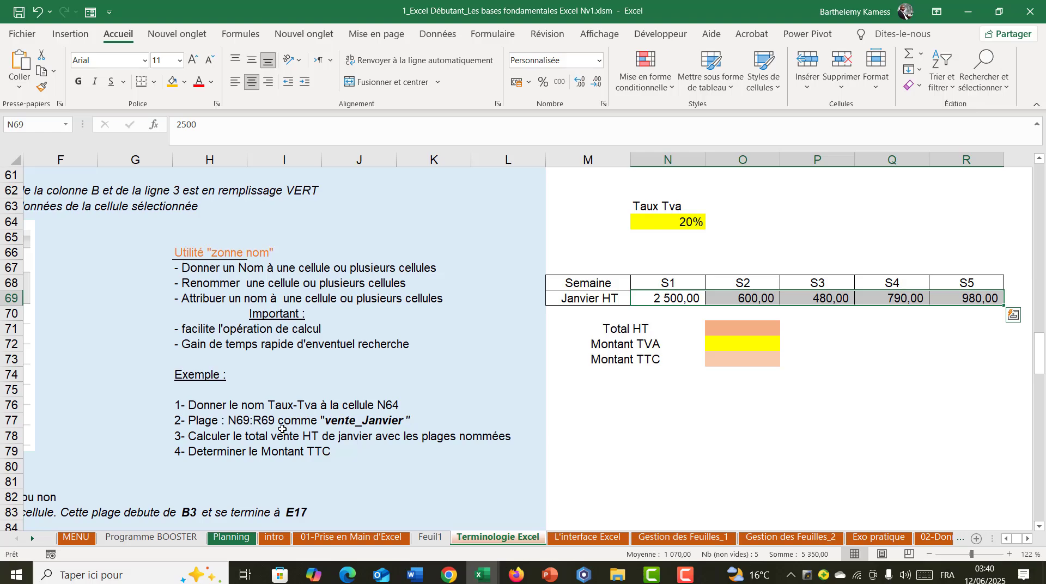
click(53, 125)
text(Vente_Janv)
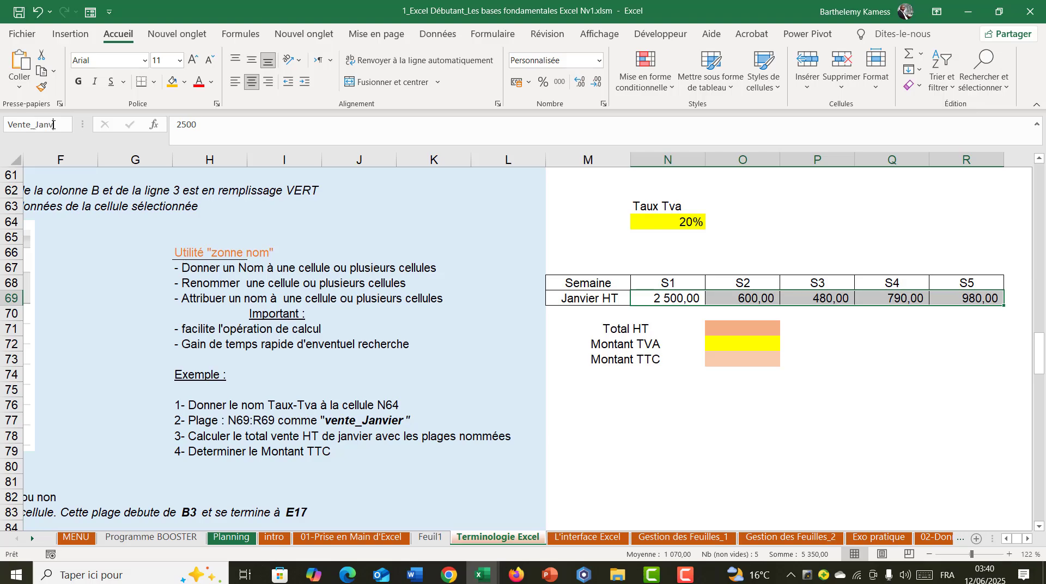
text(ier)
key(BackSpace)
key(BackSpace)
key(BackSpace)
text(ier)
key(Return)
click(186, 425)
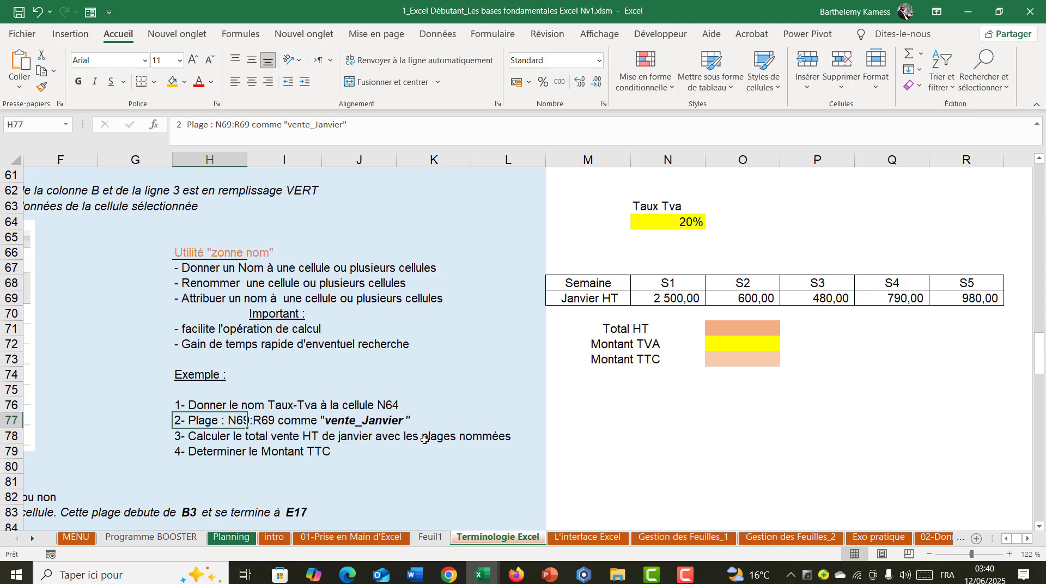
- Calculate Total HT in O71 with SOMME, selecting the January sales amounts N69:R69 as its argument
click(719, 329)
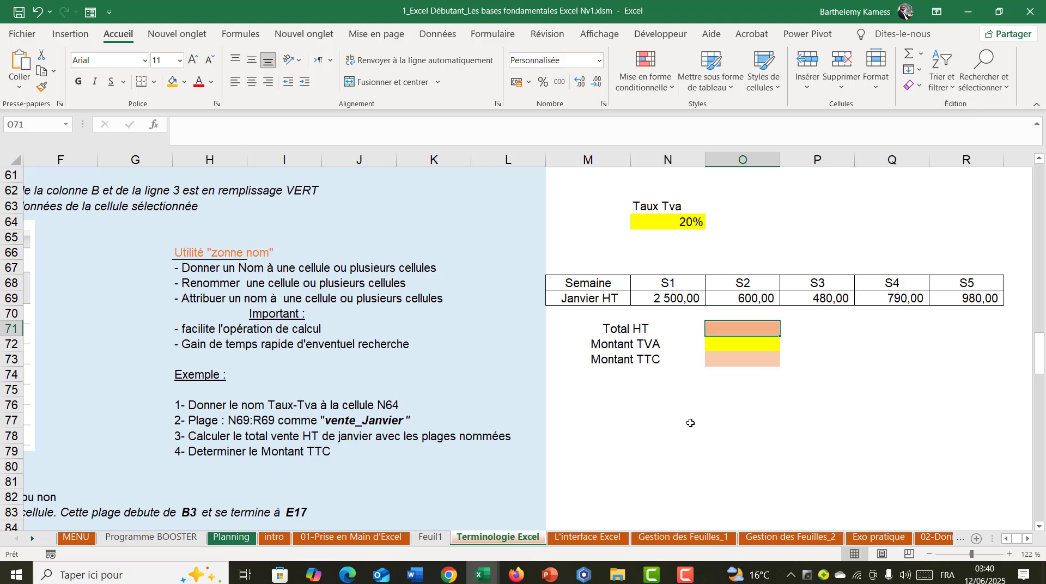
text(=somm)
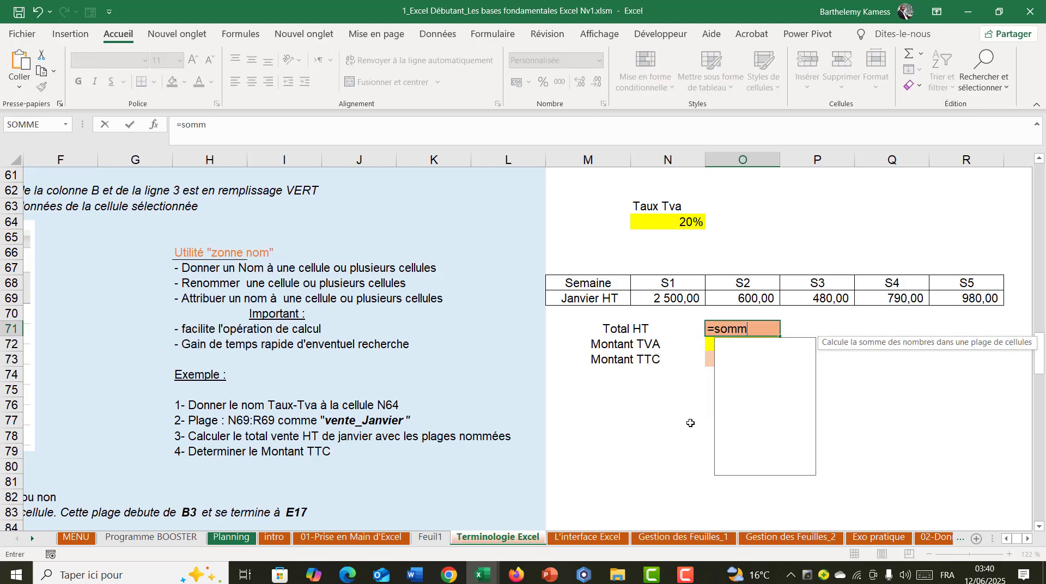
key(Tab)
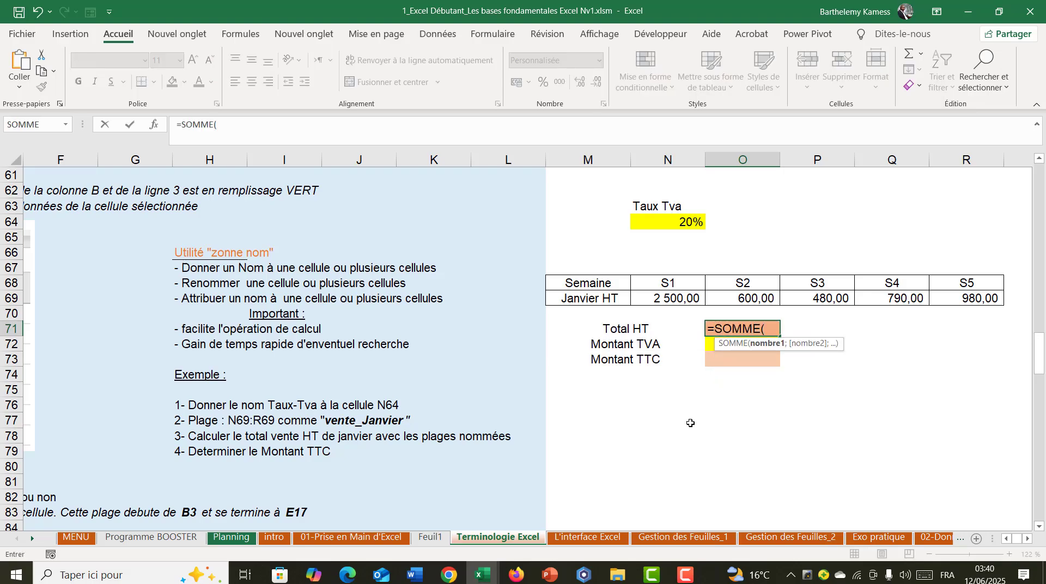
drag(681, 299, 940, 299)
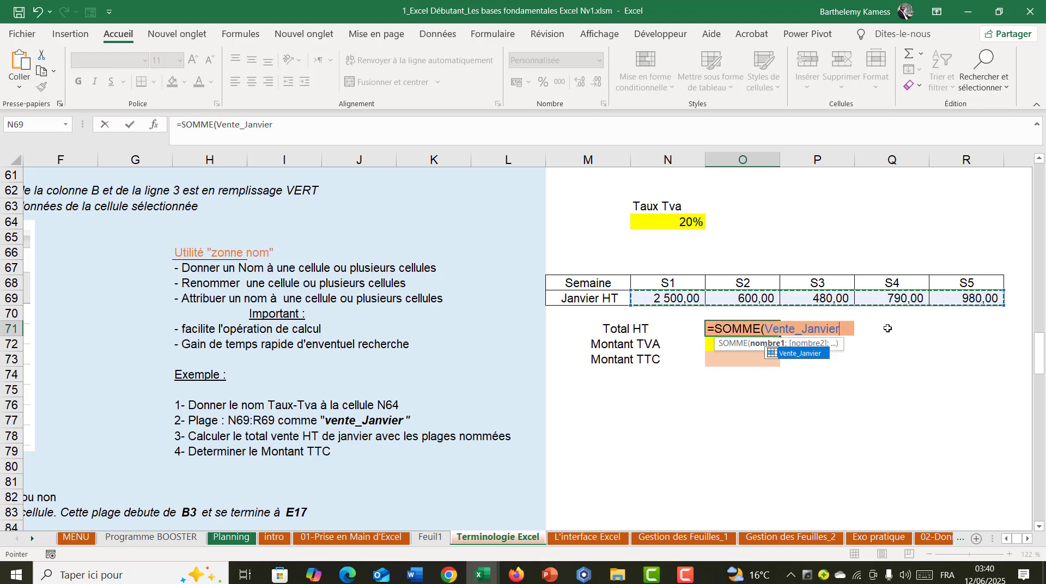
key(Return)
- Re-enter the Total HT formula in O71 as =SOMME(Vente_Janvier), completing the argument from the range name
click(753, 325)
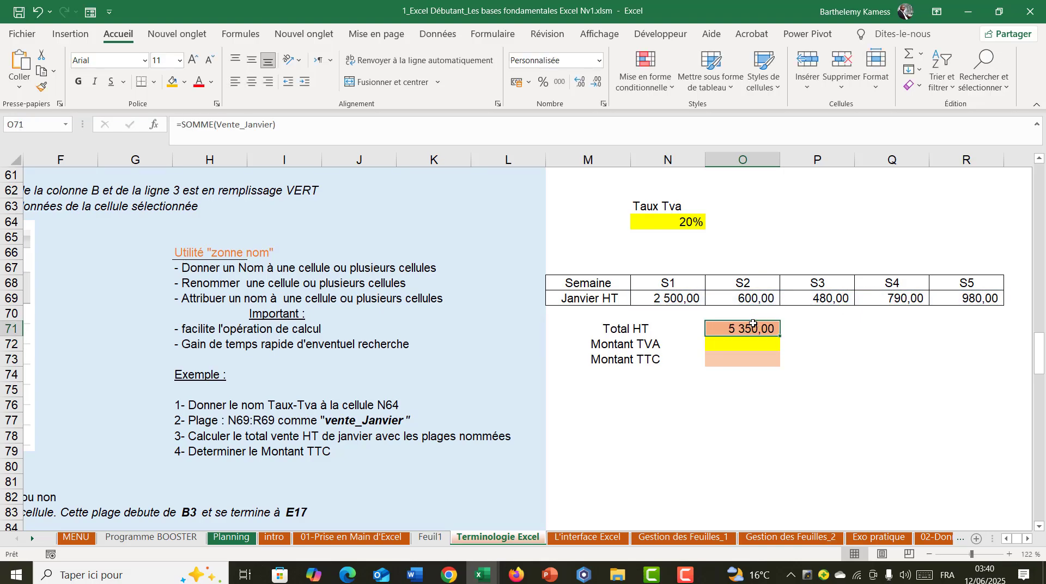
text(=somme)
key(Tab)
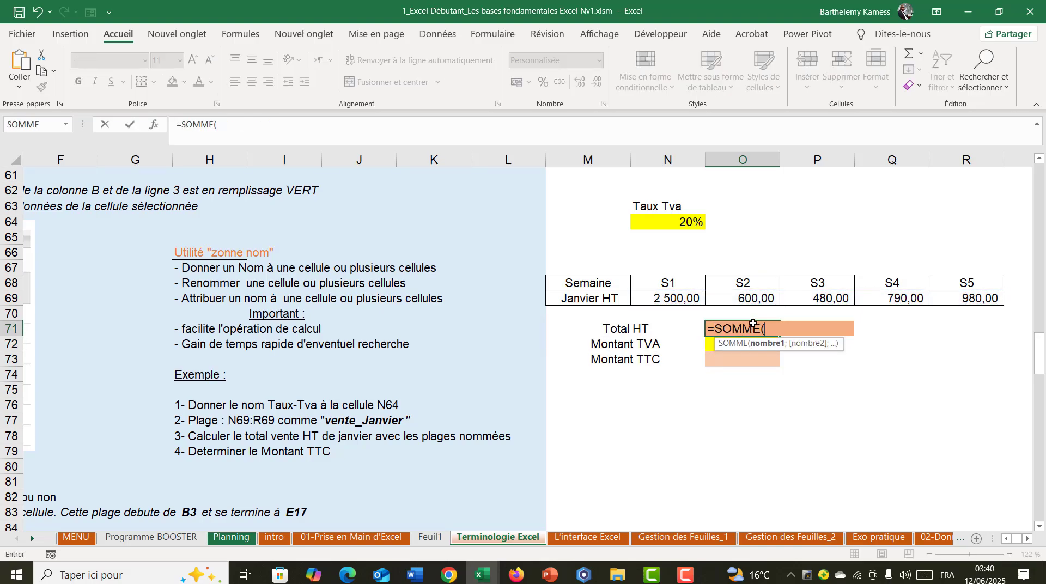
text(vente)
key(Tab)
text())
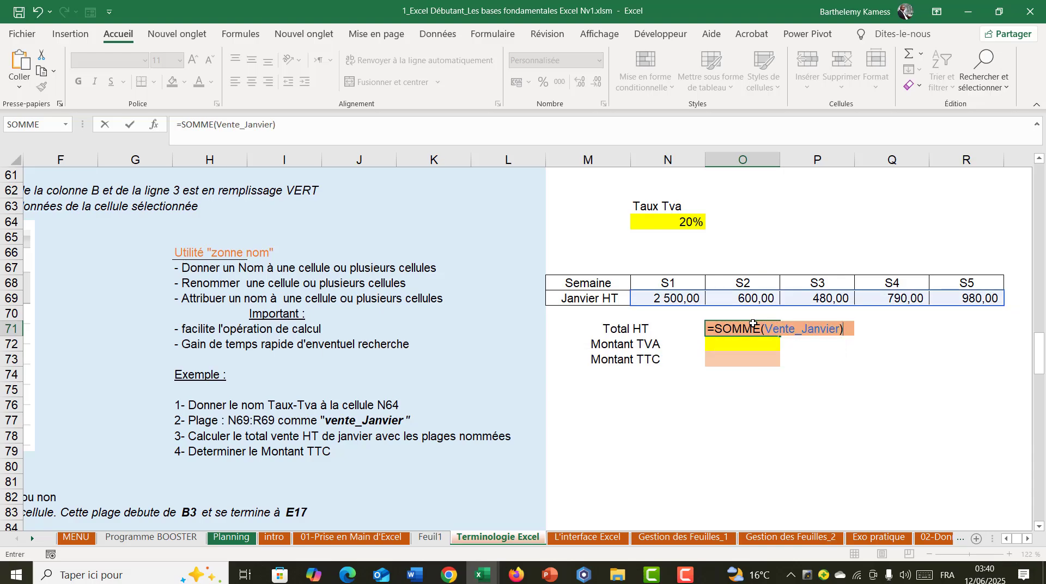
key(Return)
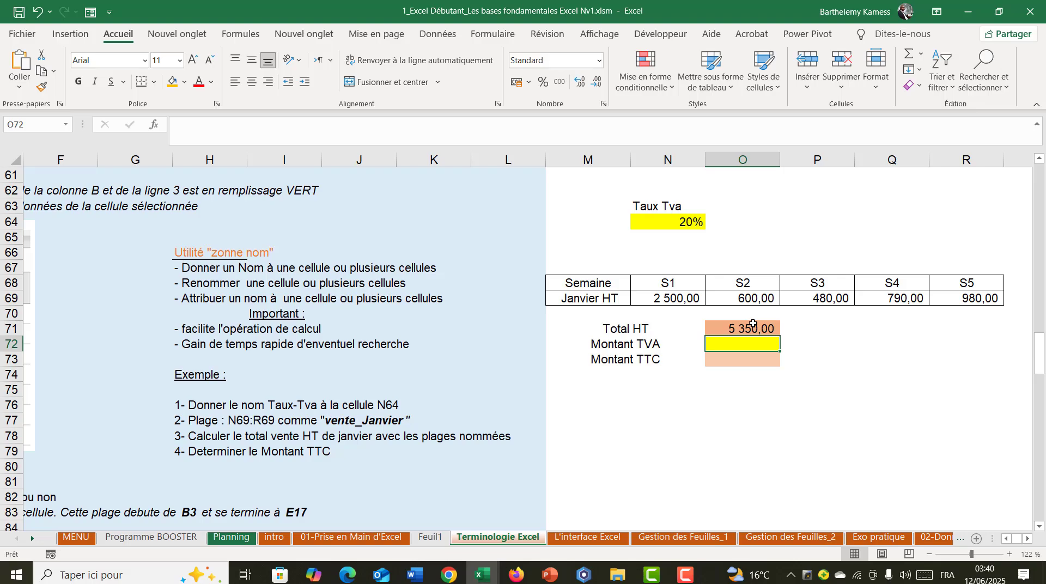
- Calculate Montant TVA in O72 as =O71*Taux_TVA, multiplying the Total HT by the named VAT rate
text(=)
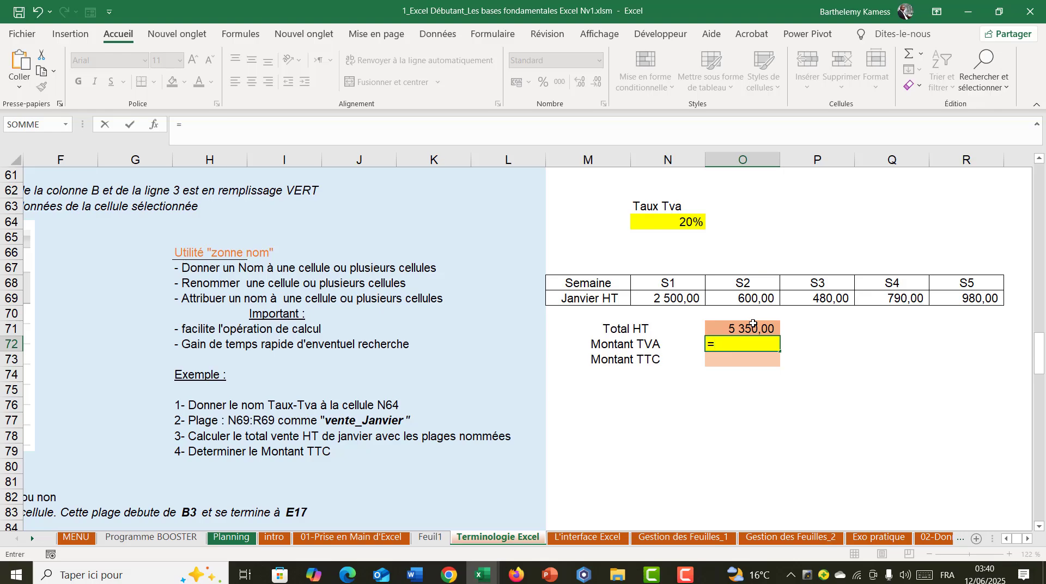
click(753, 325)
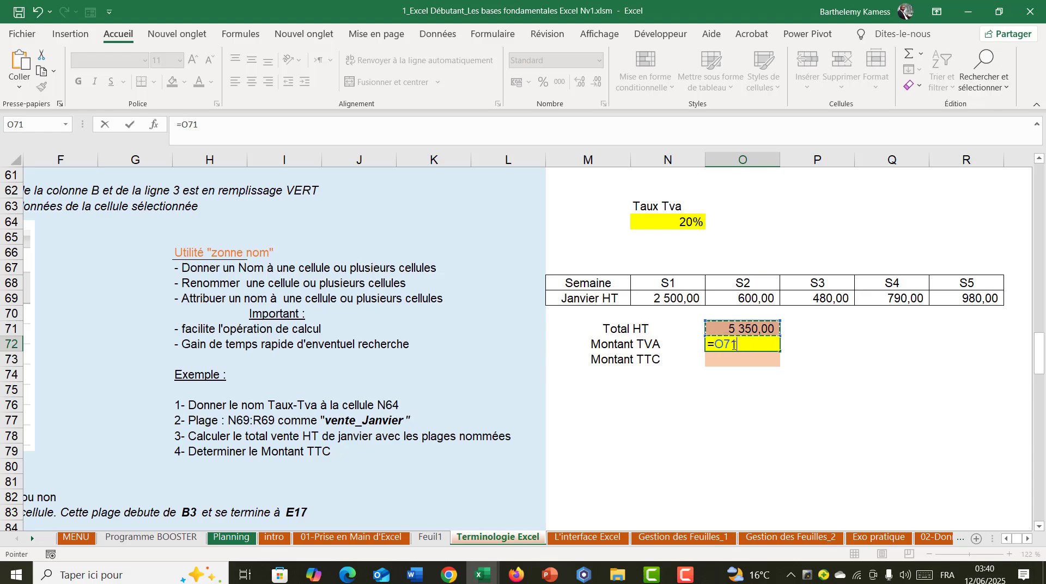
drag(719, 345, 752, 346)
click(747, 343)
text(taux)
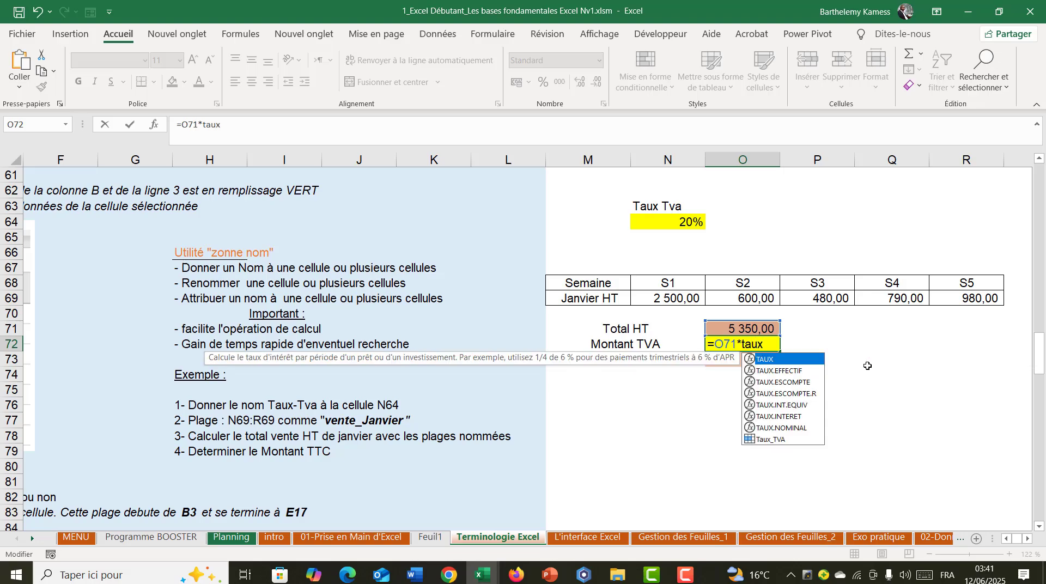
text(_tv)
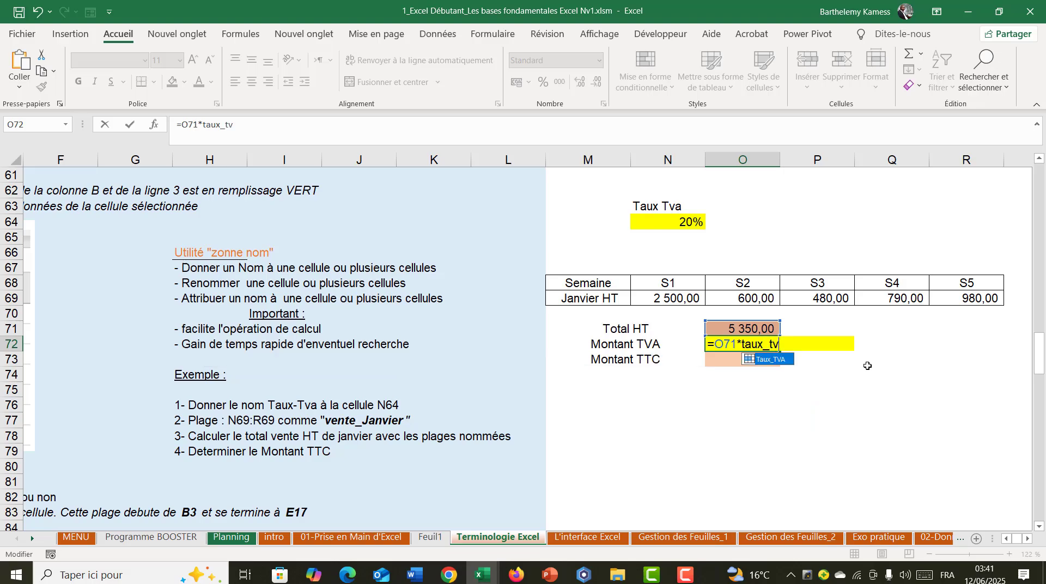
text(a)
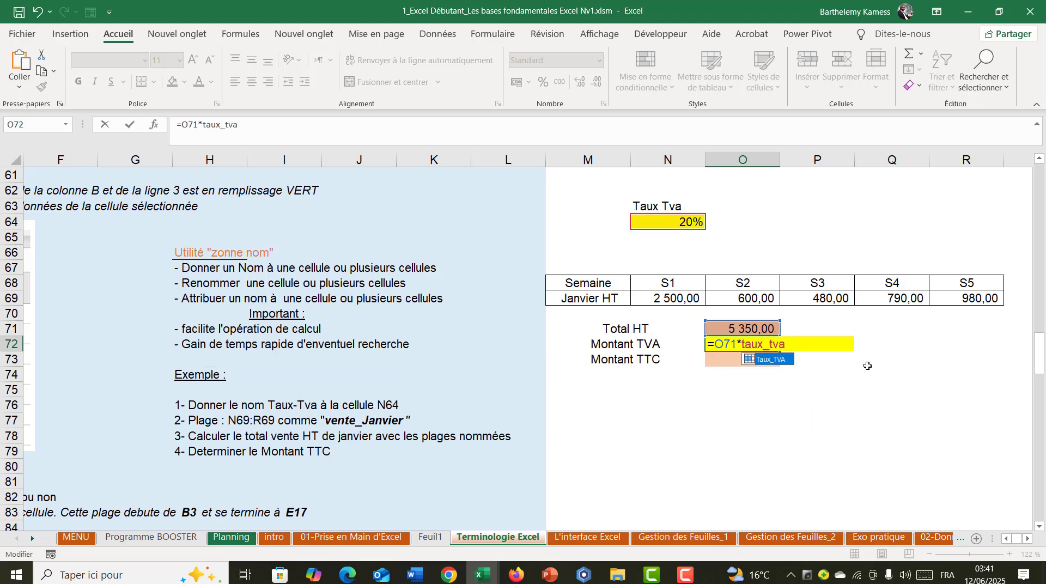
key(Return)
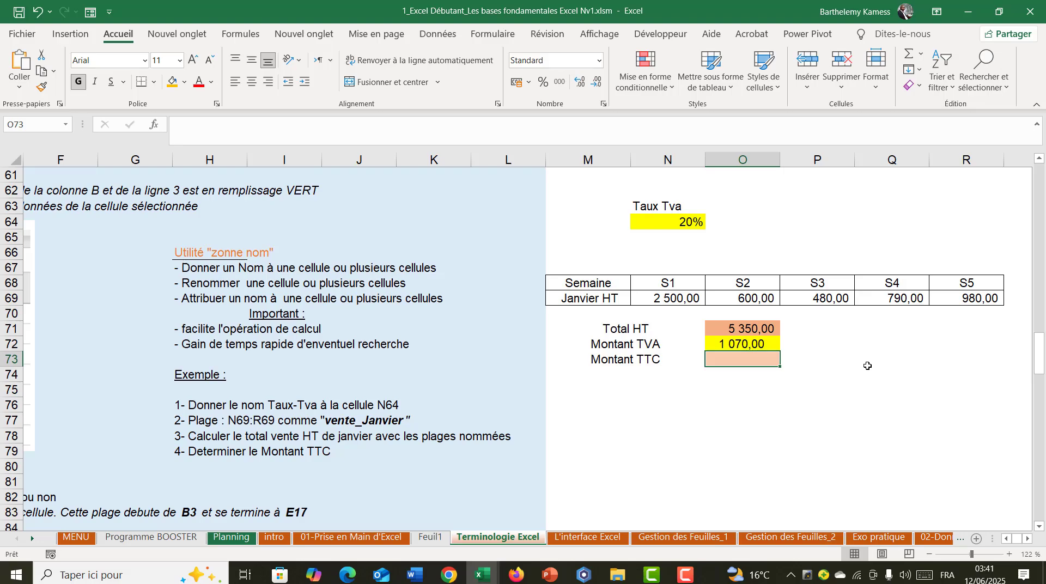
- Calculate Montant TTC in O73 as =O71+O72, adding the Total HT and the Montant TVA
text(=)
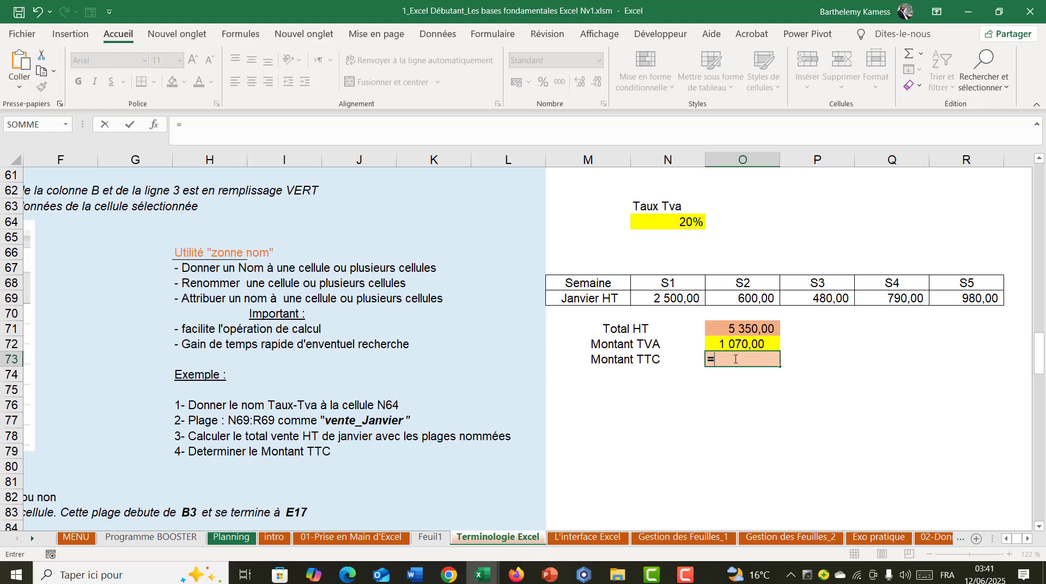
click(722, 326)
text(+)
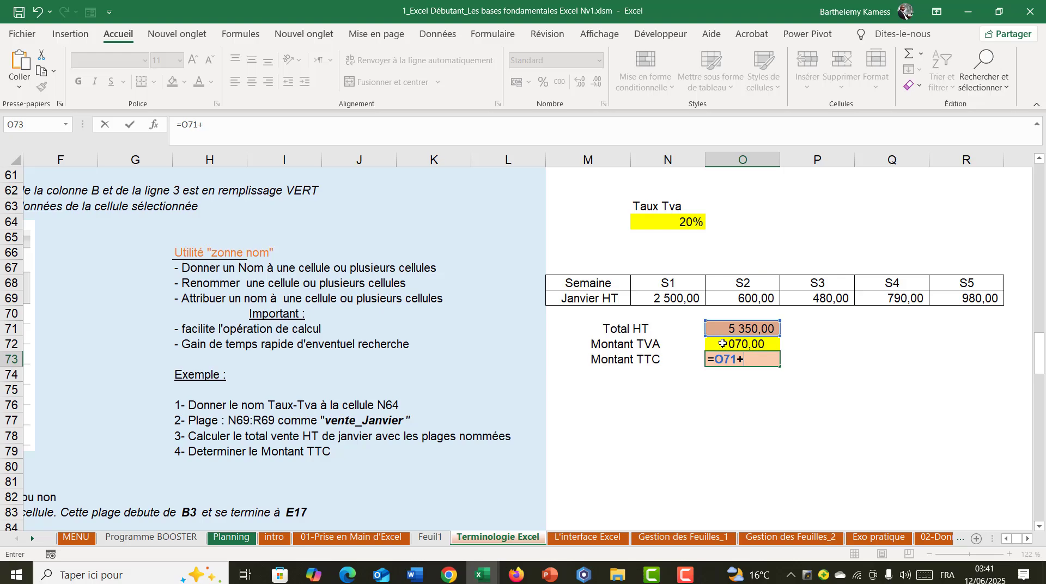
click(721, 342)
key(Return)
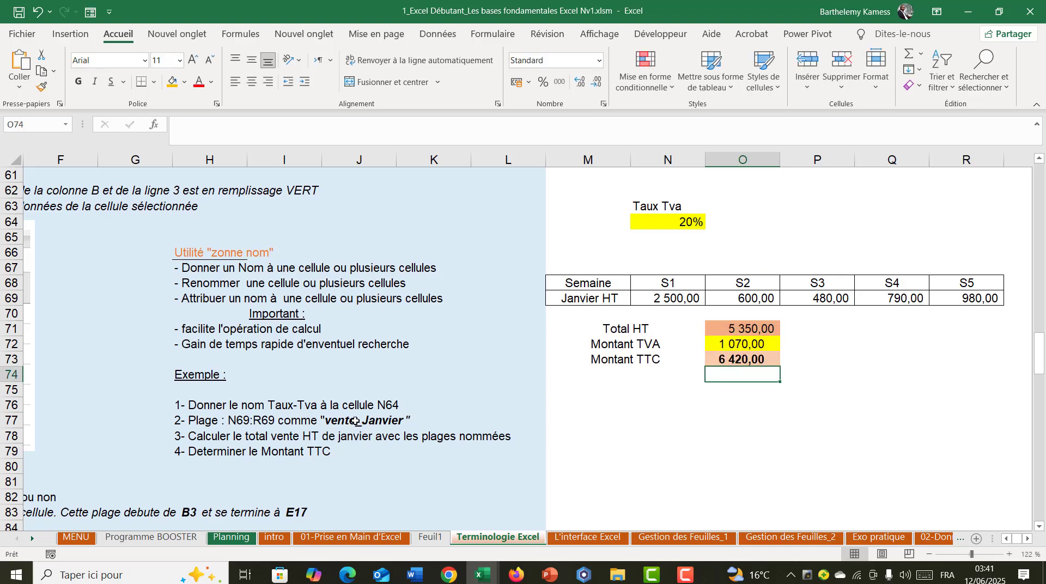
- Check the Total HT formula in O71 and read the EXERCICE PRATIQUE instructions starting at row 115
click(735, 331)
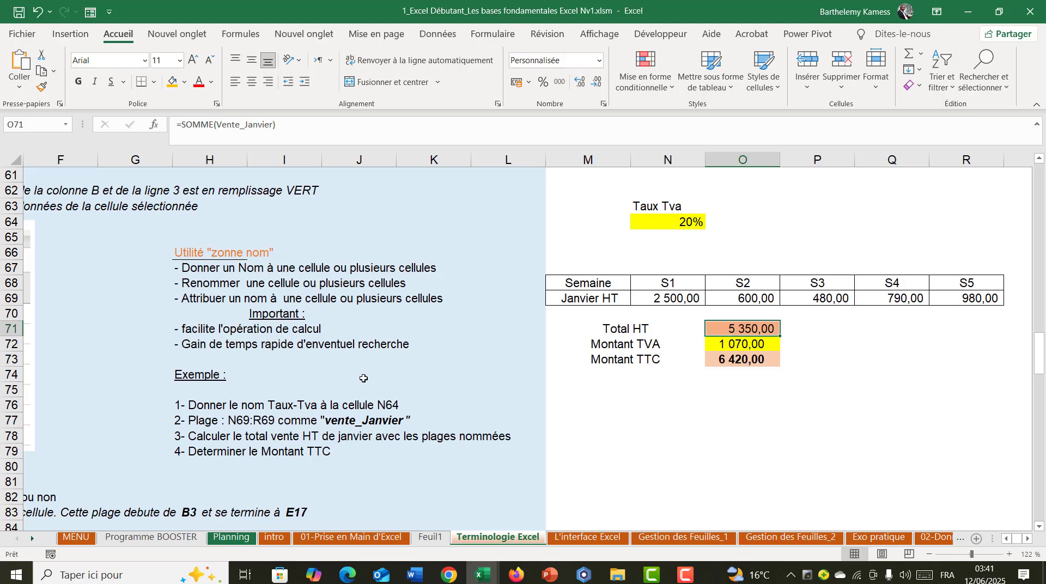
scroll(364, 378, down, 2)
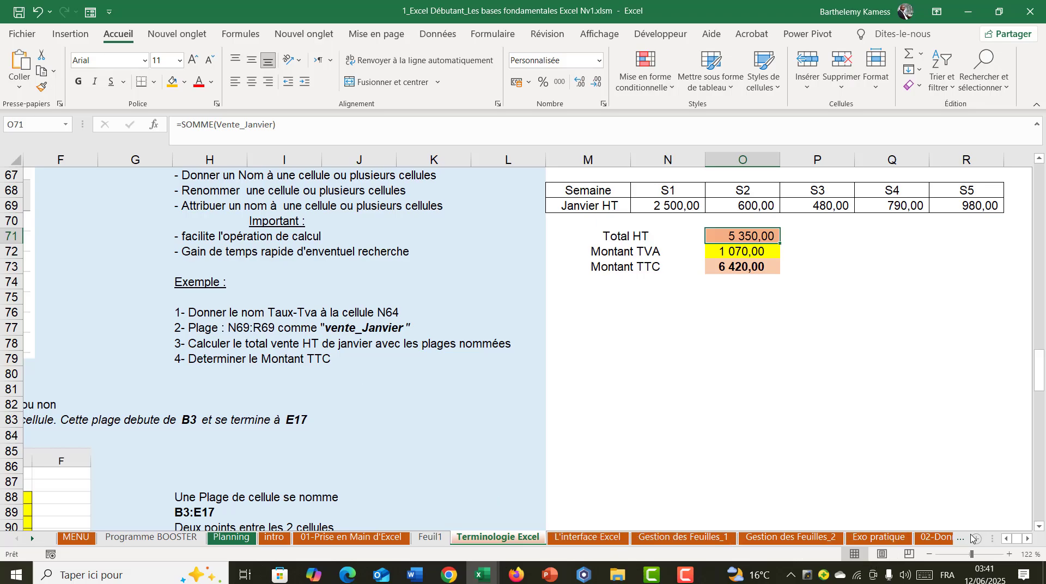
click(1005, 539)
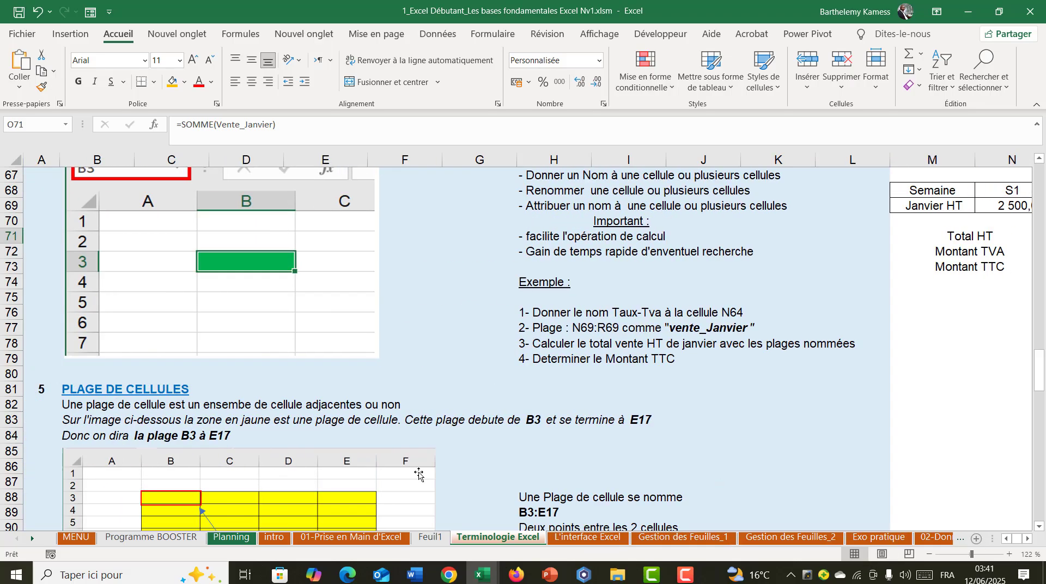
scroll(326, 458, down, 17)
scroll(278, 452, up, 3)
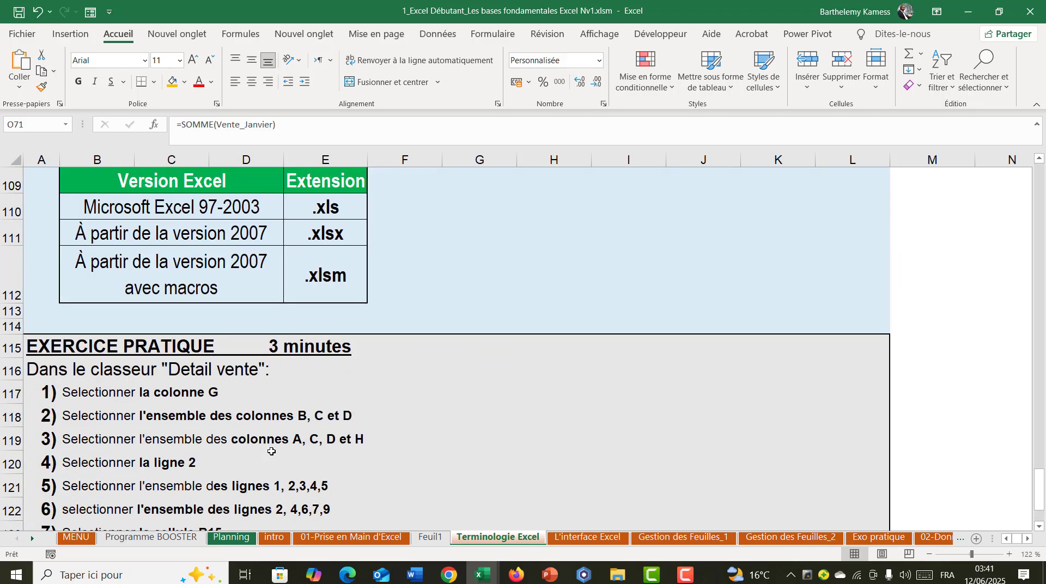
scroll(62, 382, down, 2)
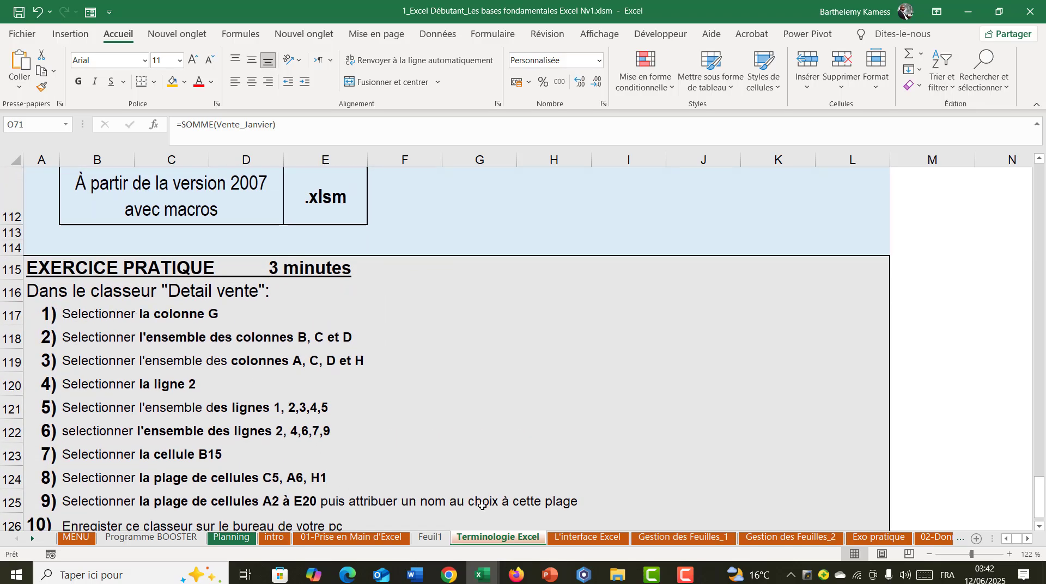
- Switch to the Detail vente workbook and clear all contents and formatting from A1:I19
mouse_move(481, 575)
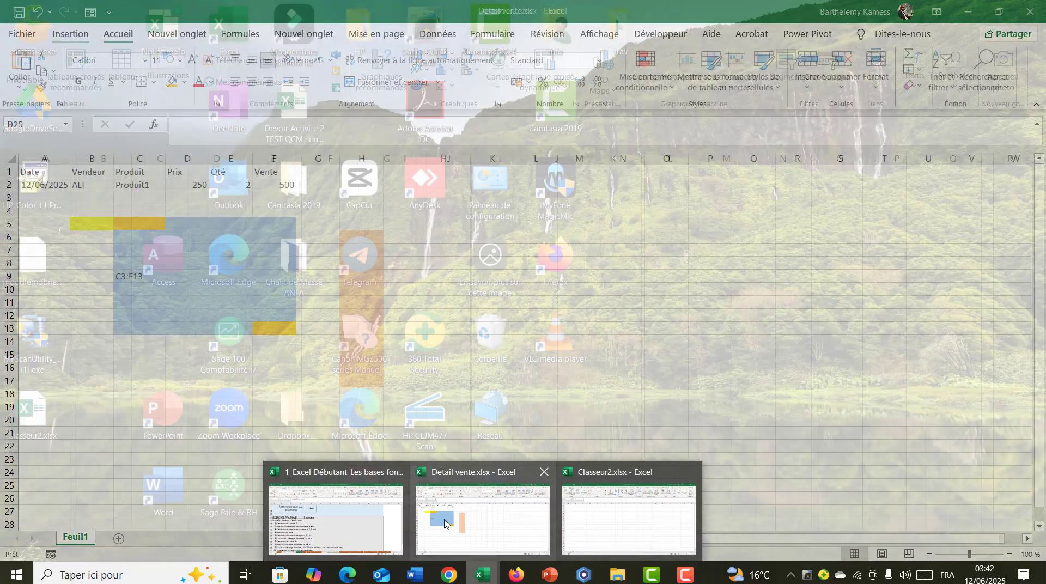
click(523, 517)
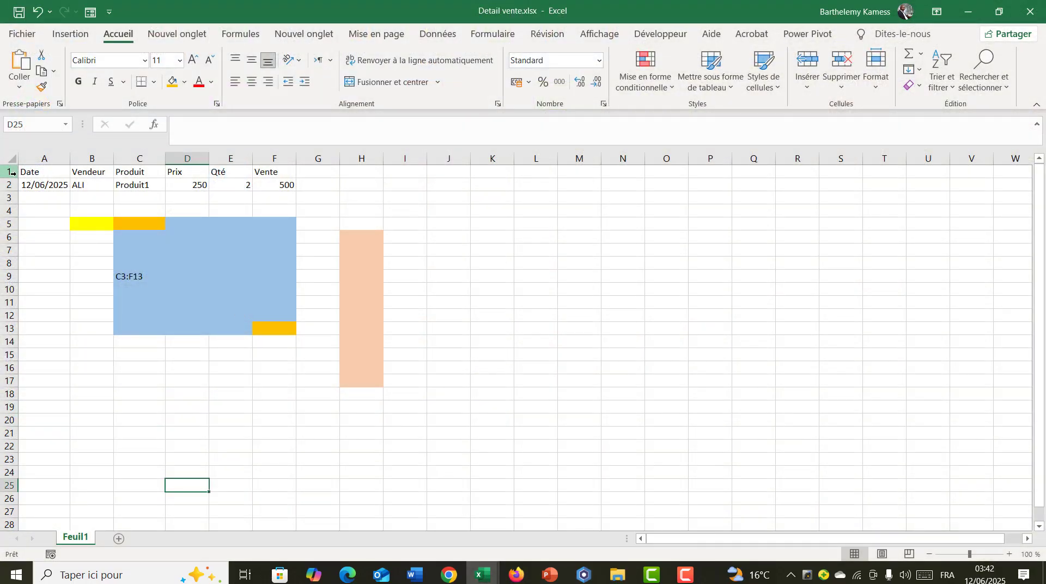
drag(39, 172, 416, 408)
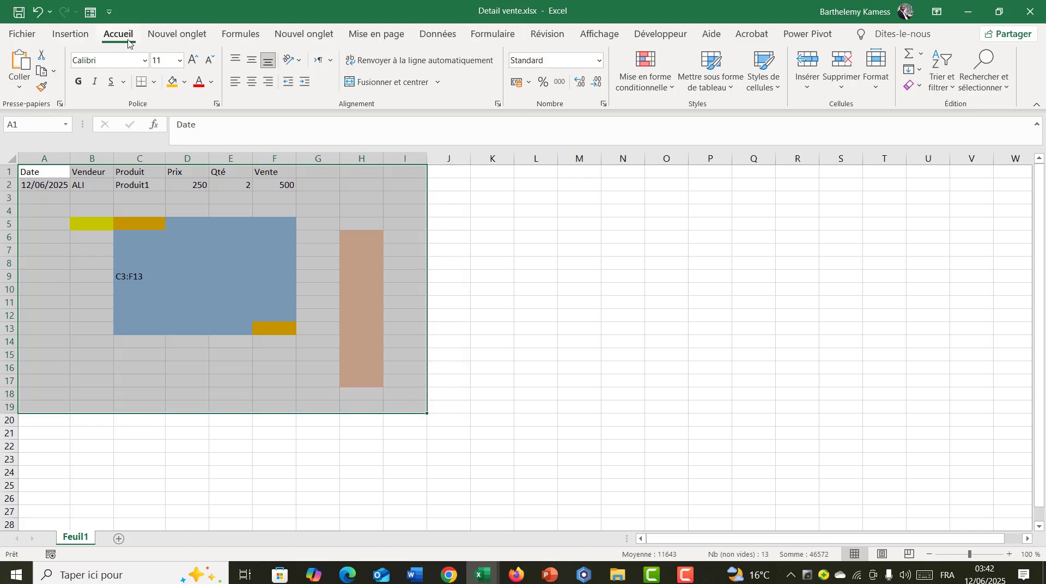
click(910, 89)
click(920, 105)
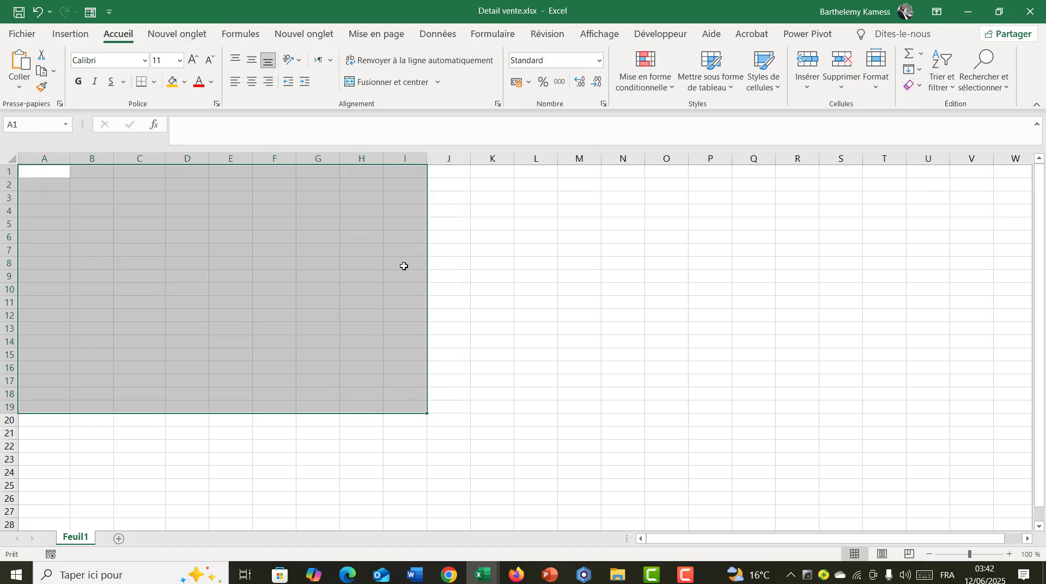
- Select the entire column G and fill it with orange
click(402, 264)
click(327, 161)
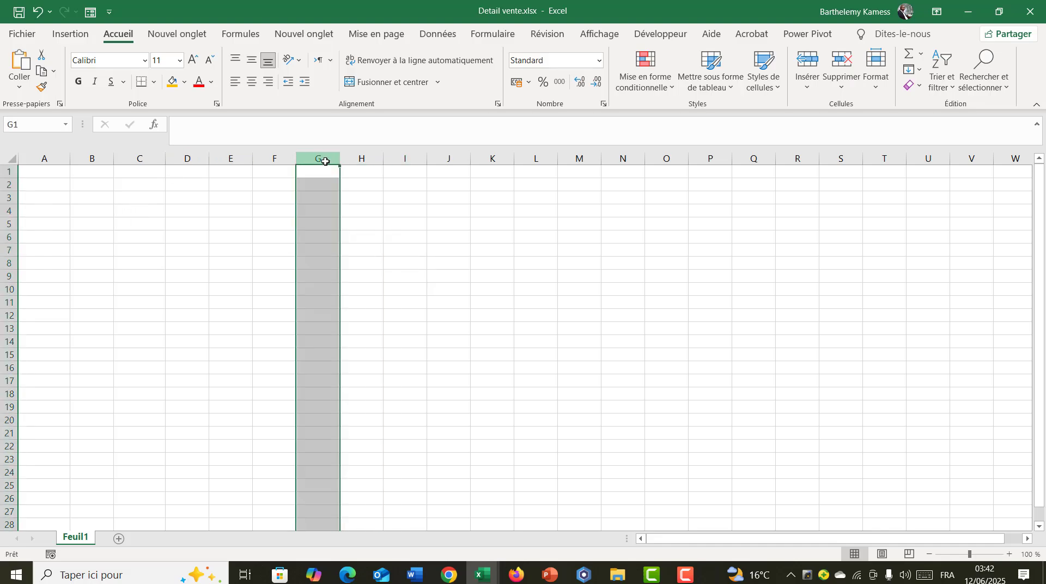
click(173, 83)
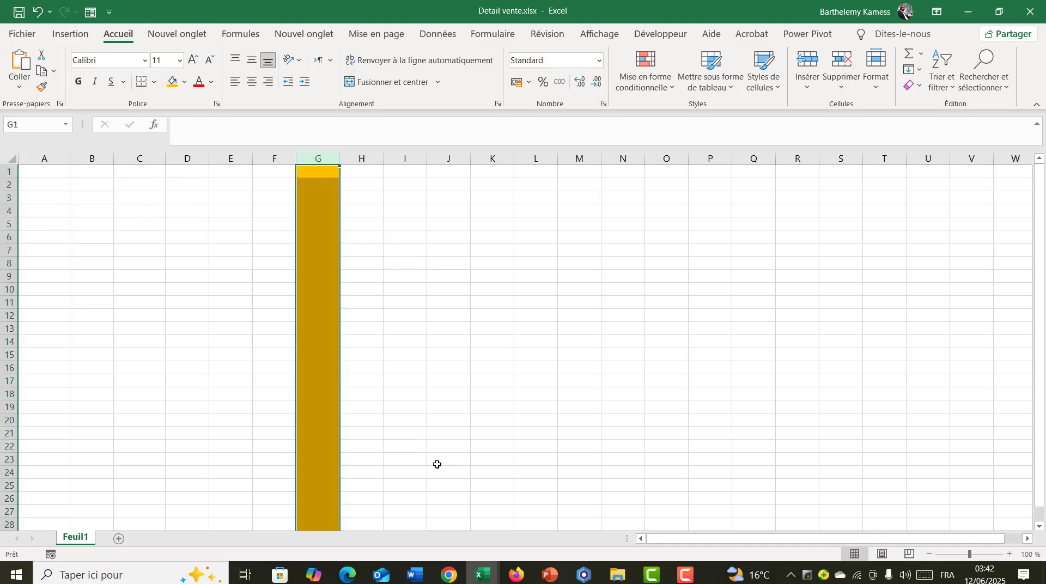
- Check the column-selection instruction in the exercise and select columns B to D as one block in the Detail vente workbook
mouse_move(467, 569)
click(376, 523)
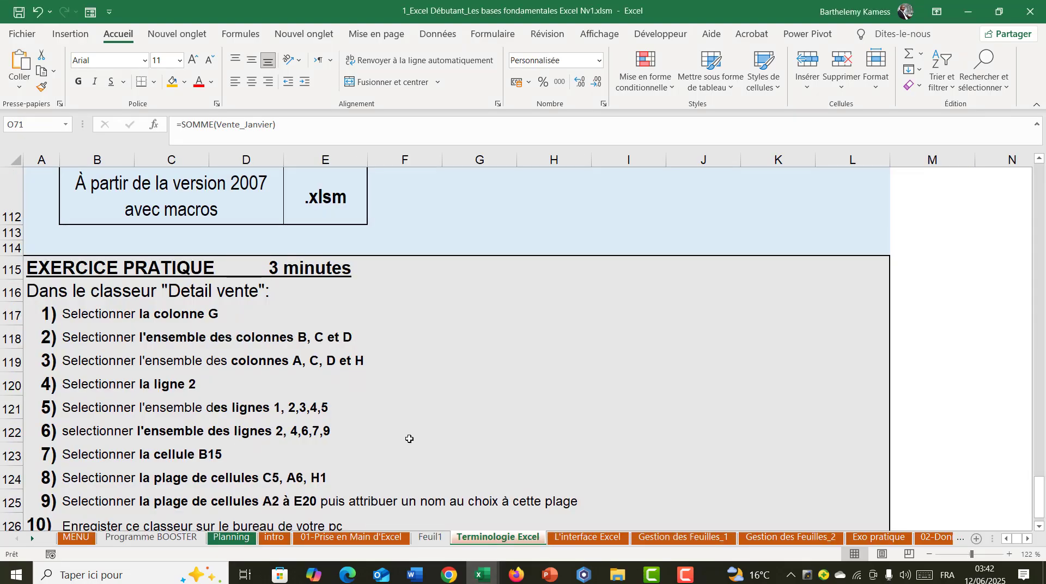
mouse_move(482, 573)
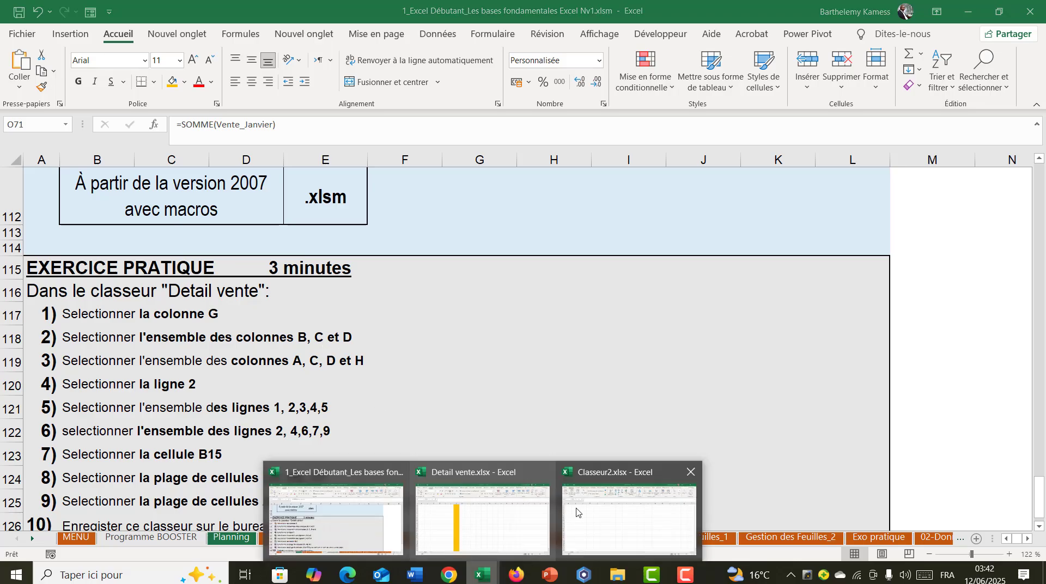
click(479, 512)
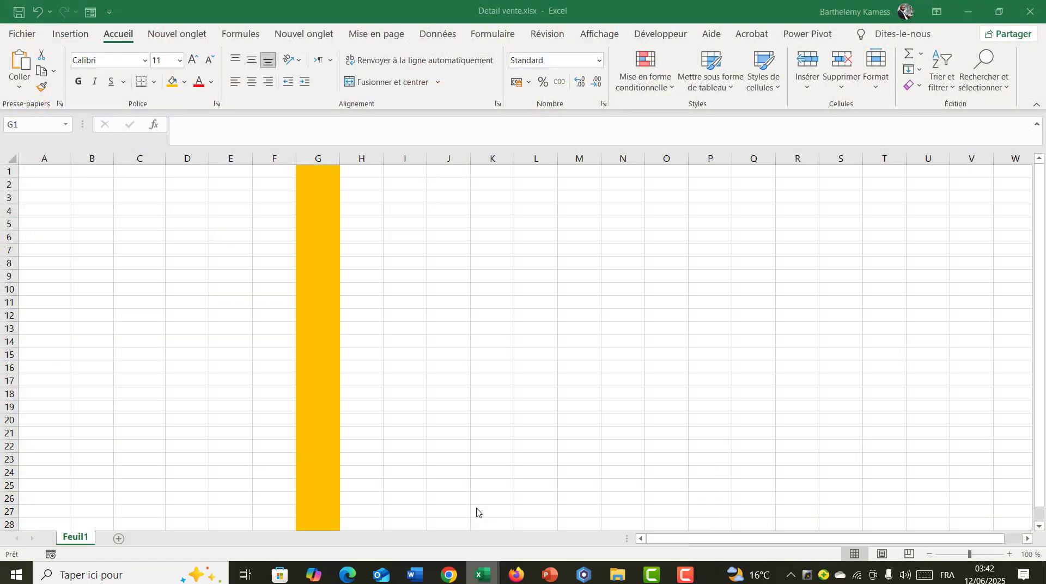
click(100, 161)
drag(99, 161, 188, 159)
click(239, 257)
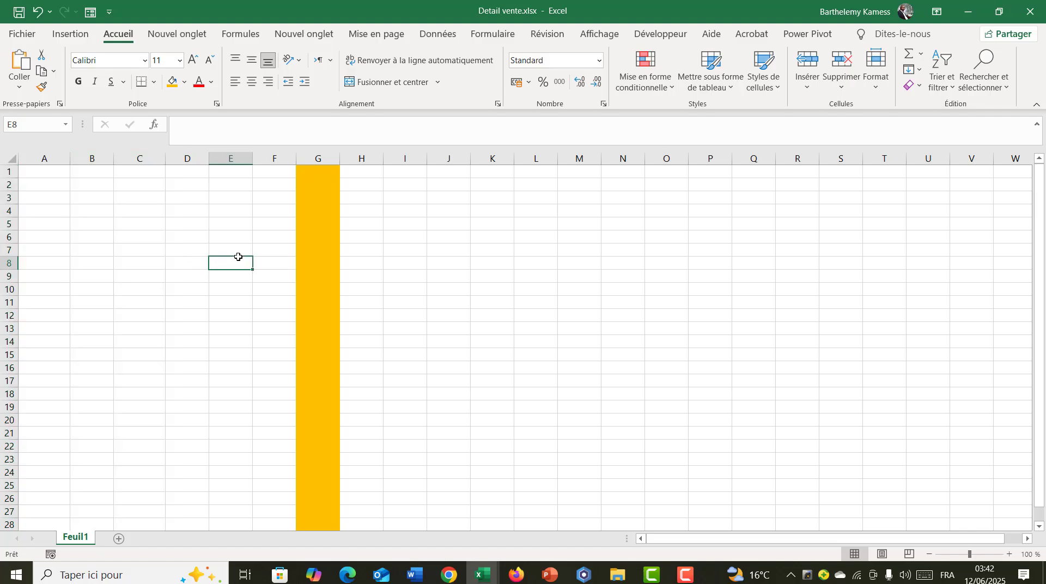
- Select columns B, C and D one by one into a multiple selection and fill them with dark gold
click(90, 156)
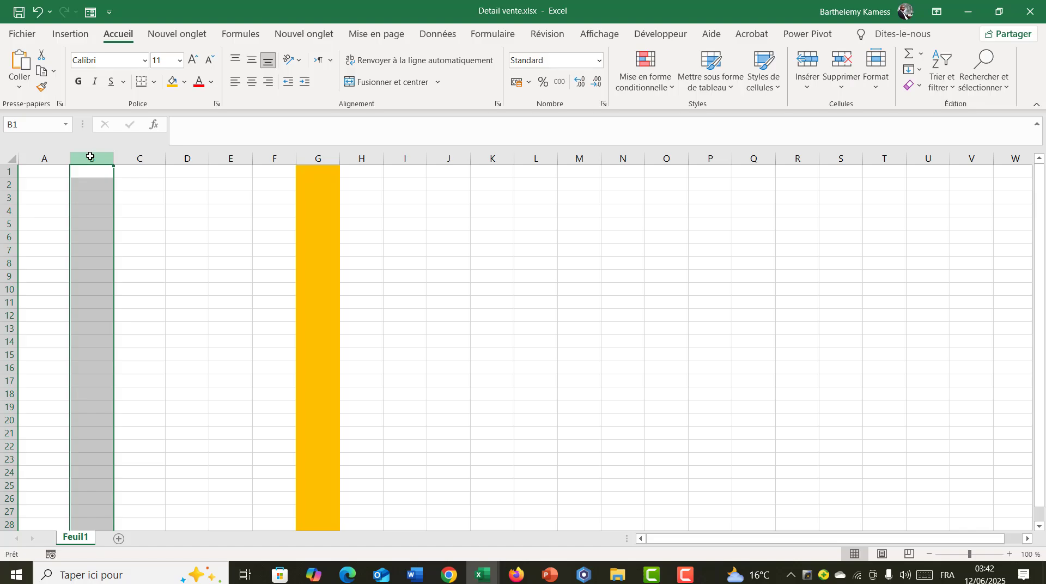
ctrl+click(136, 157)
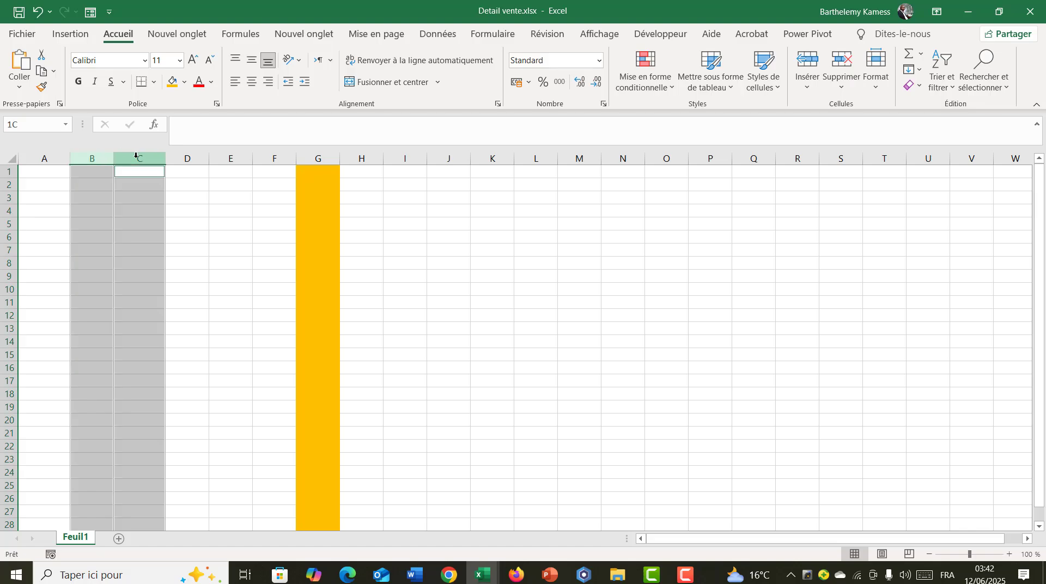
ctrl+click(183, 157)
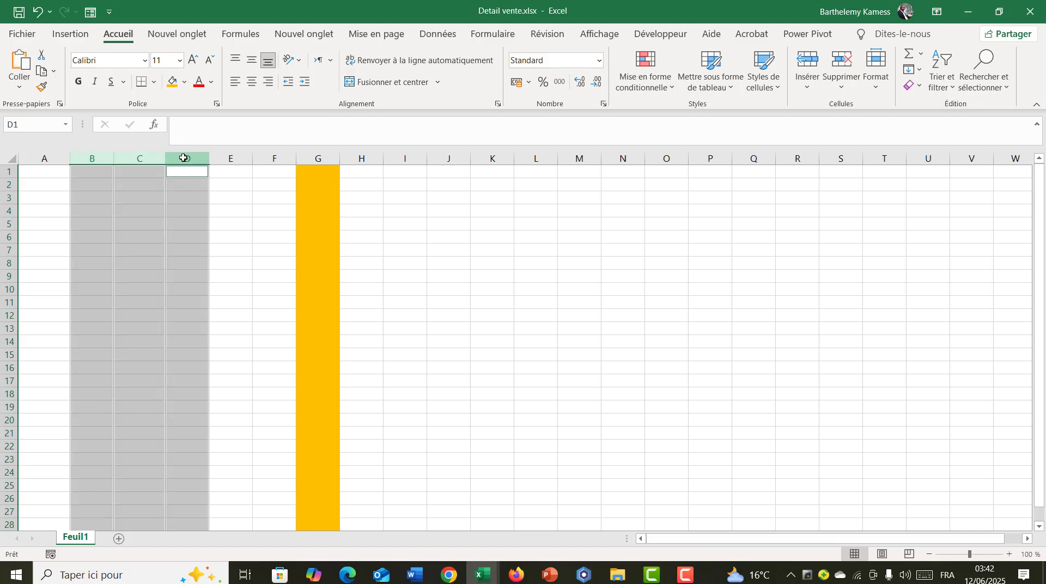
click(184, 82)
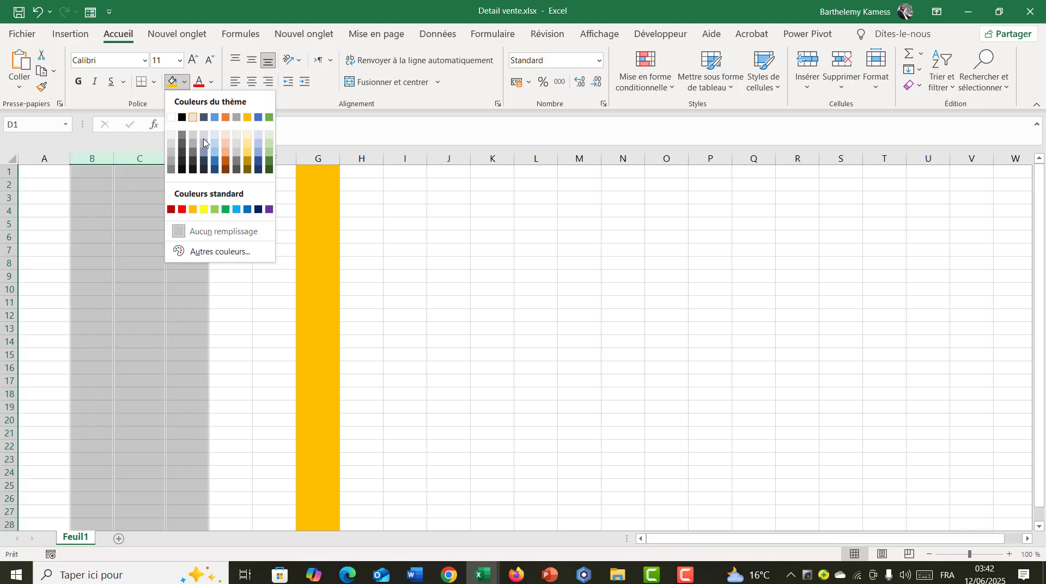
click(246, 162)
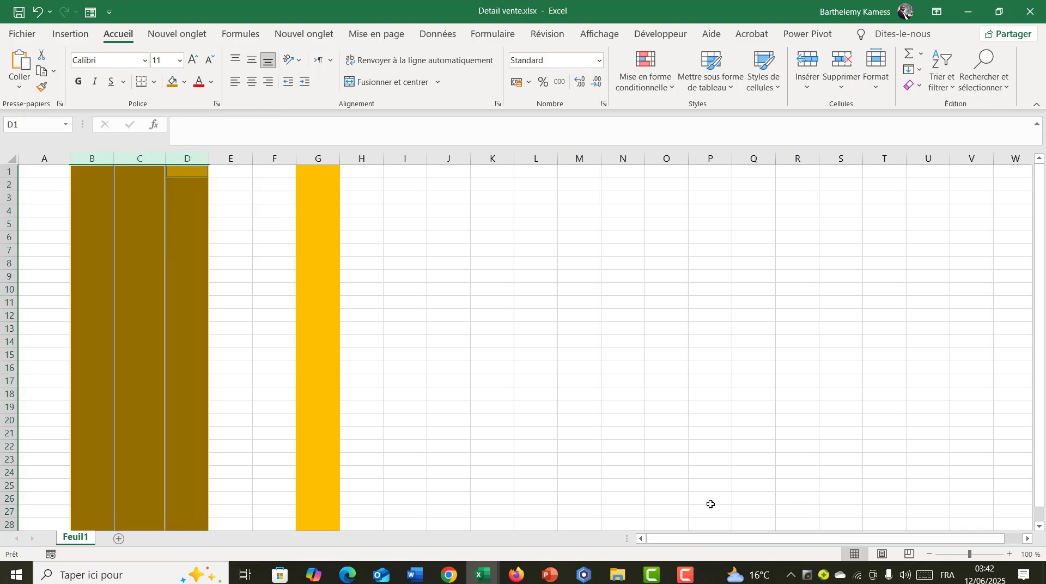
- Following the exercise list, fill the entire row 2 of Detail vente with light green and return to the instructions
mouse_move(482, 575)
click(336, 520)
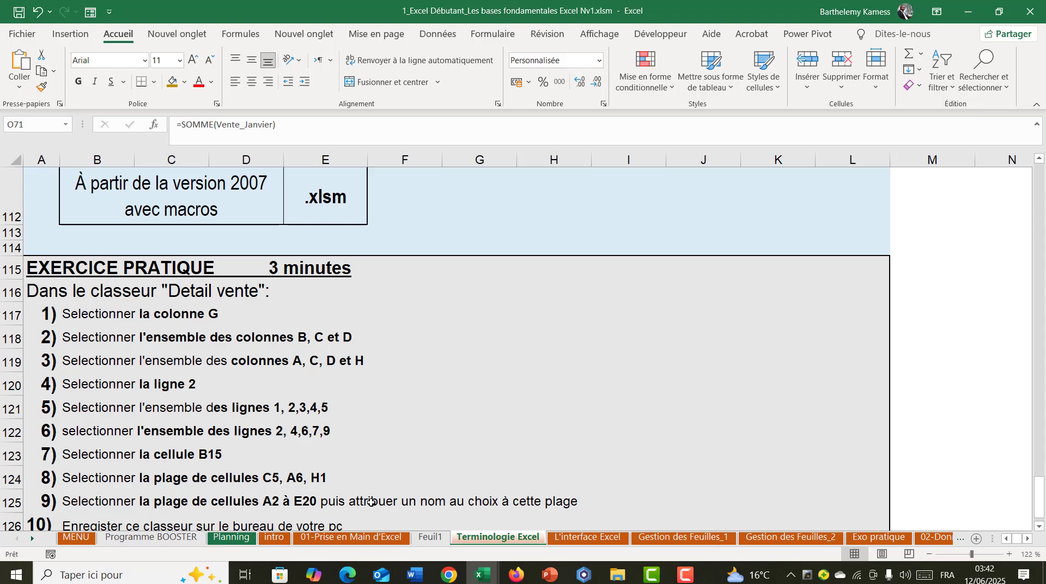
mouse_move(482, 573)
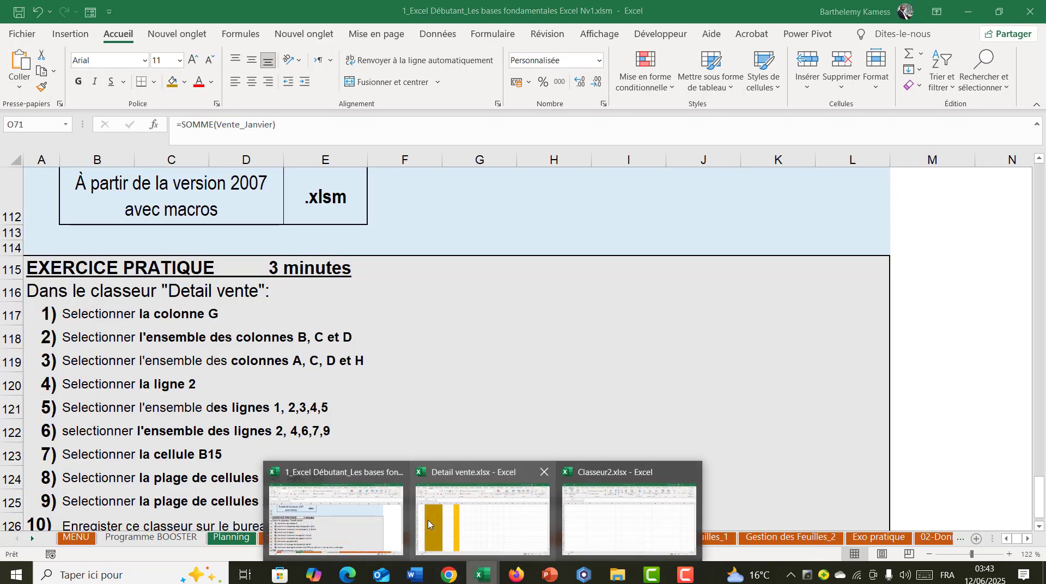
click(430, 529)
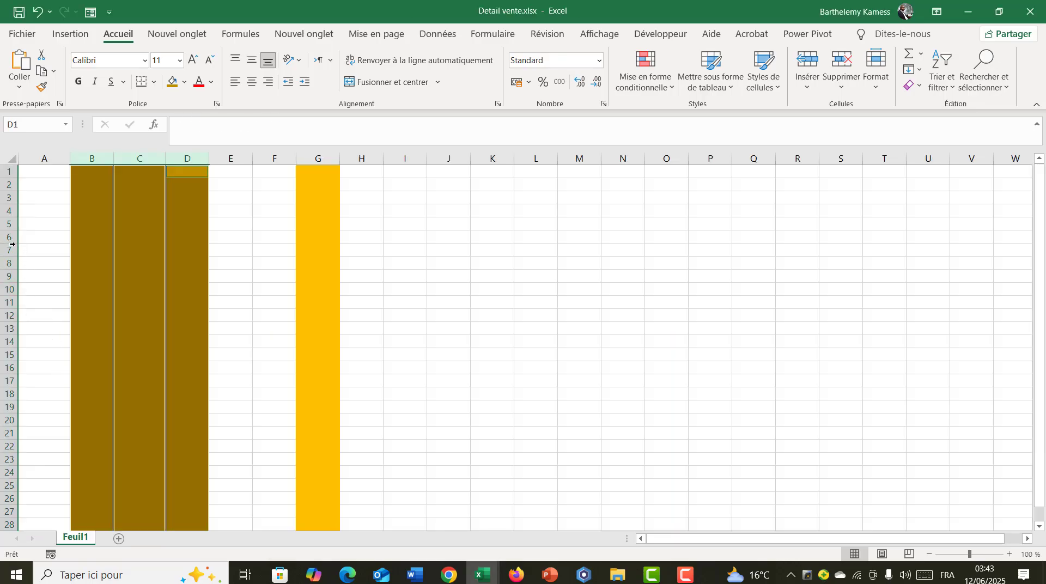
click(9, 184)
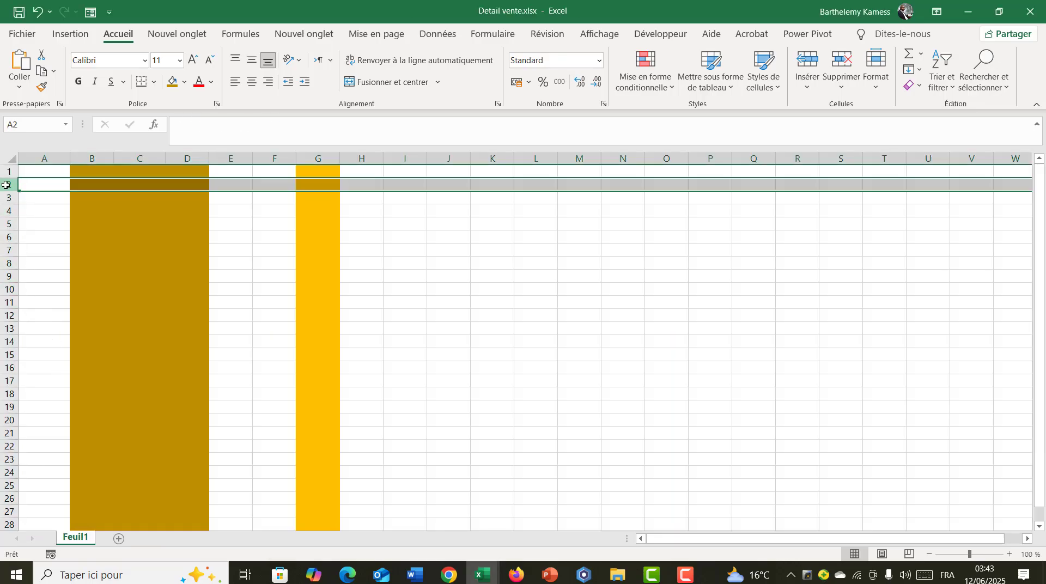
click(183, 85)
click(217, 209)
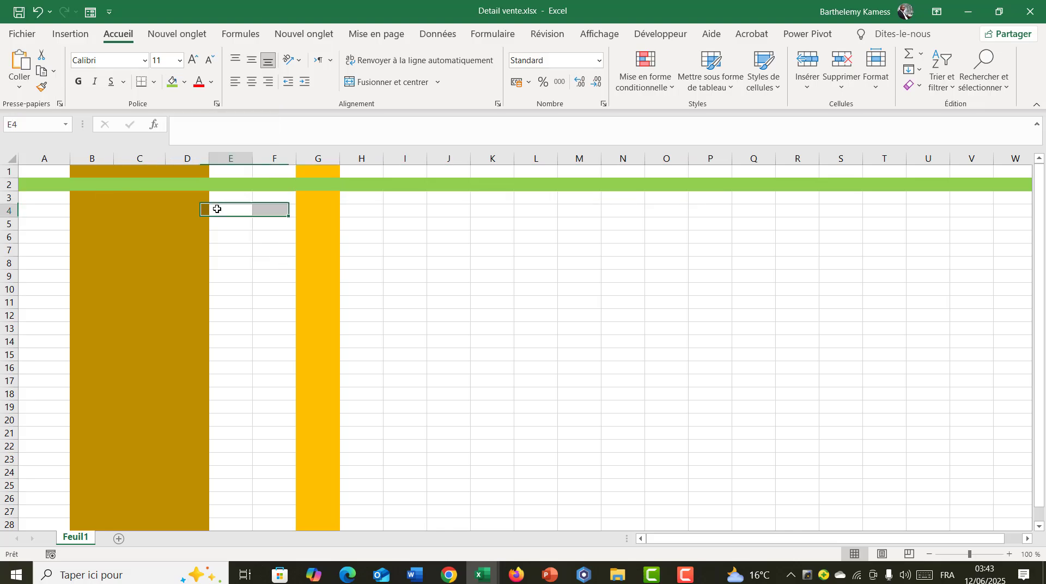
mouse_move(481, 575)
click(305, 501)
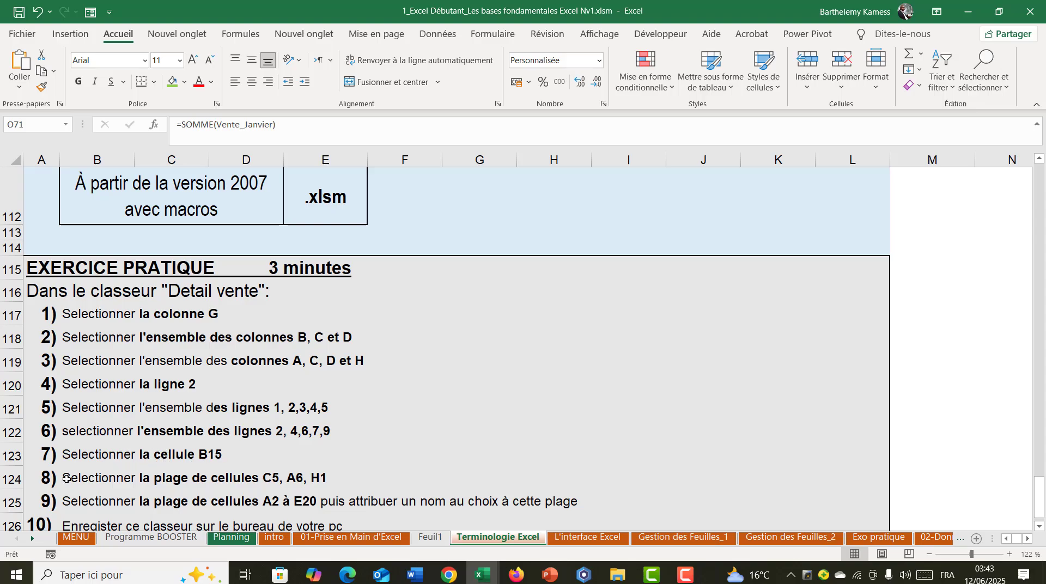
- Following the exercise list, select the range A2:E20 in the Detail vente workbook and fill it with blue
scroll(225, 477, down, 3)
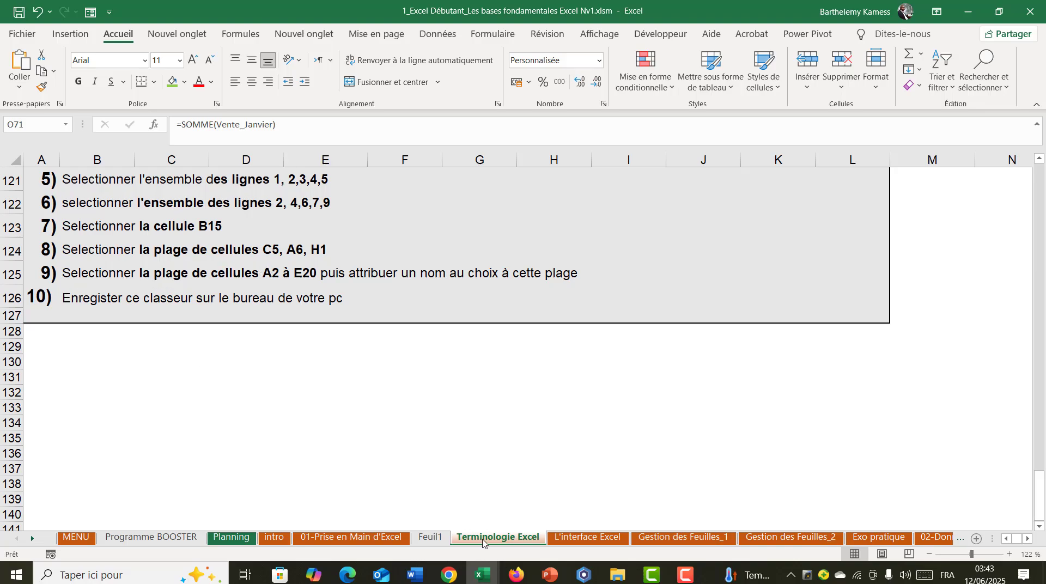
mouse_move(486, 576)
click(511, 515)
click(318, 315)
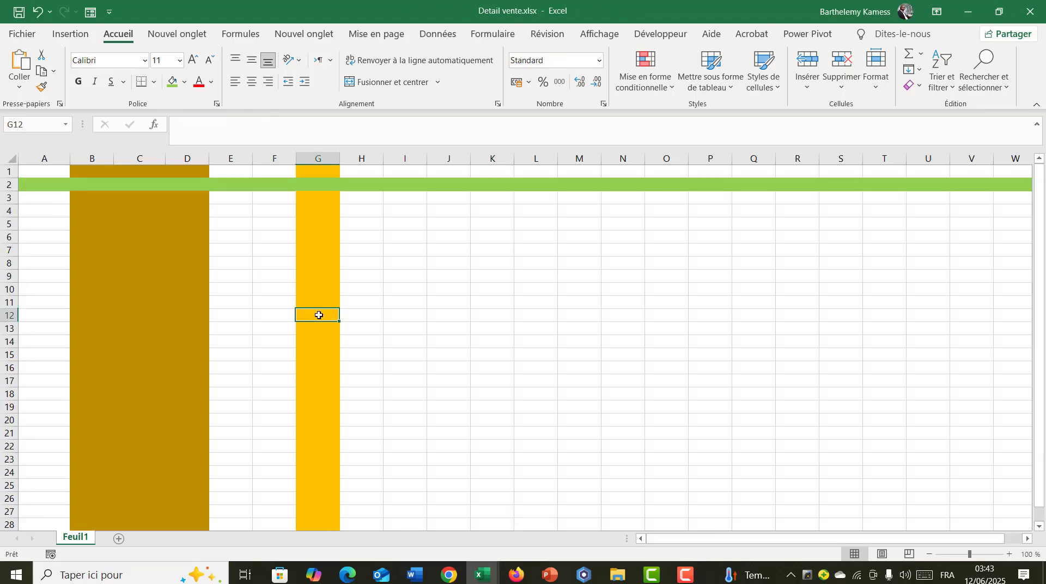
click(42, 126)
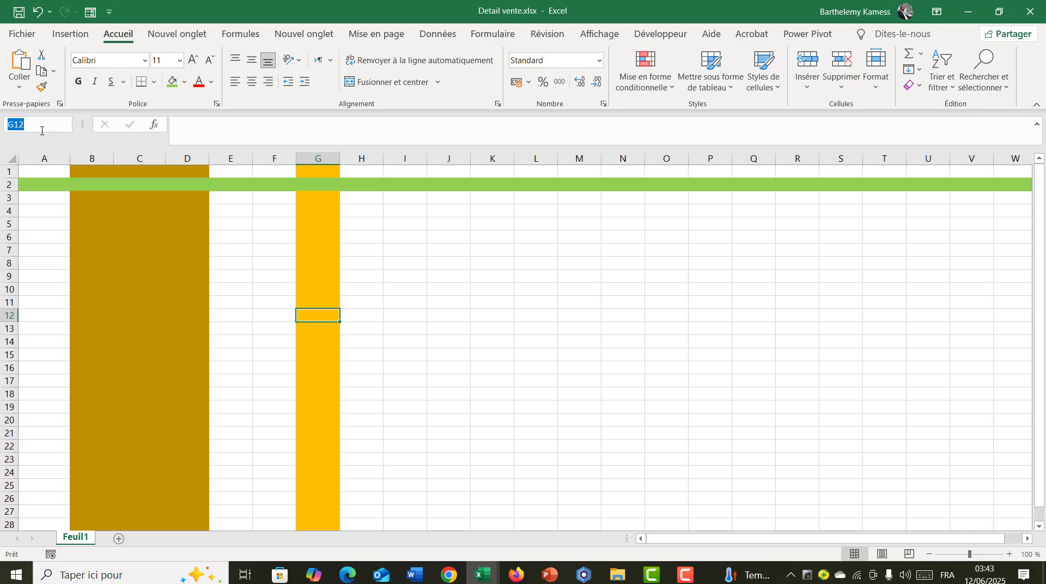
text(A2)
key(Return)
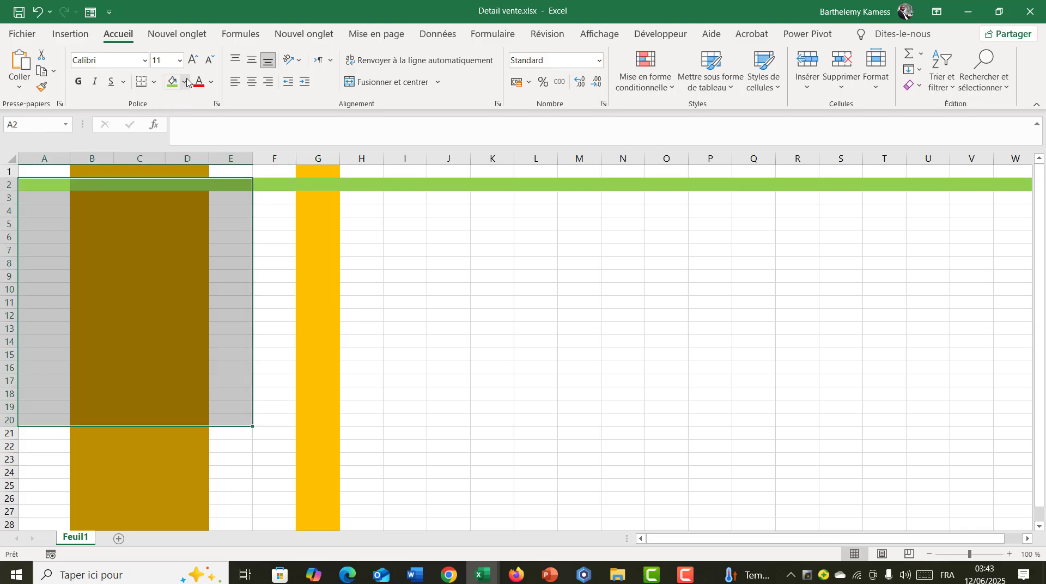
click(186, 82)
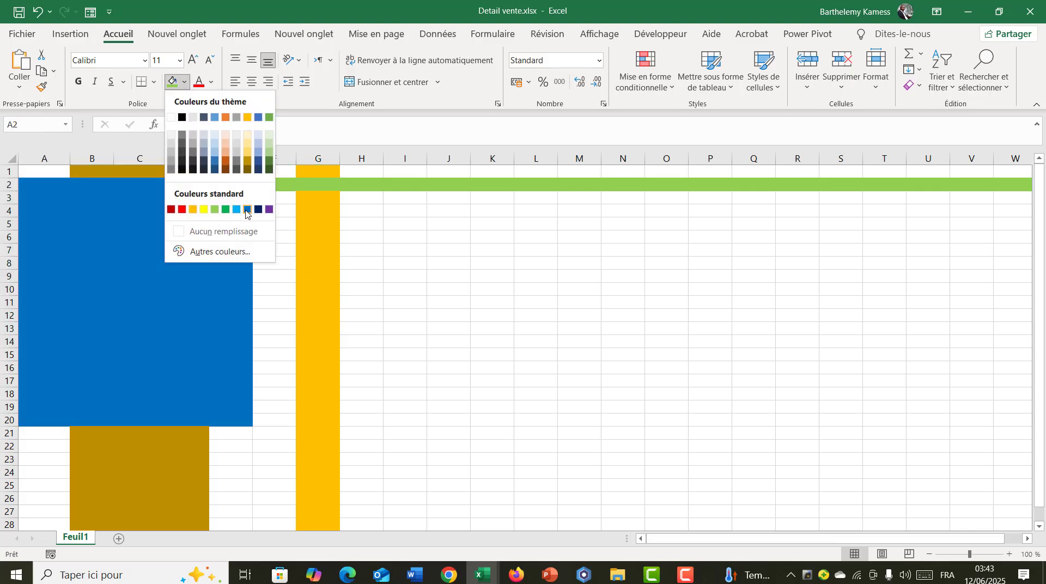
click(246, 210)
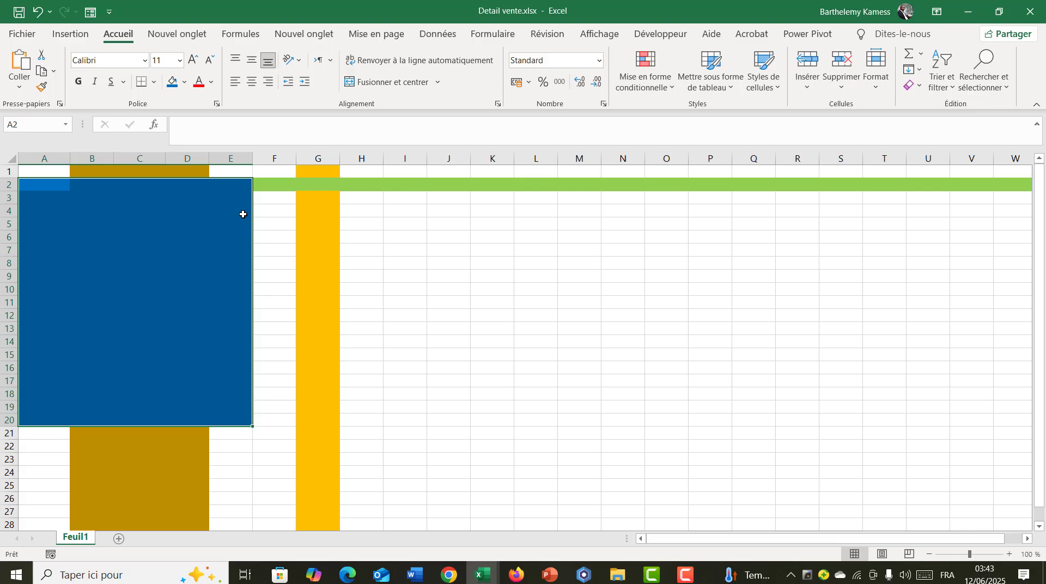
- Name the blue range A2:E20 Plage_test and deselect it
click(41, 122)
text(P)
text(lage_test)
key(Return)
click(322, 222)
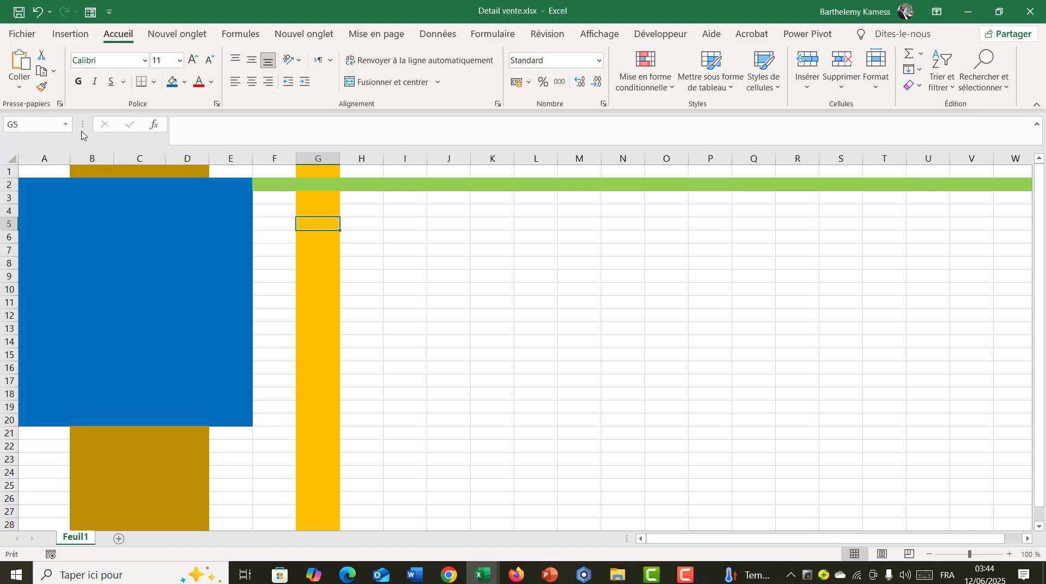
- Test the defined names by jumping to Plage_test and to the named cell B2
click(65, 125)
click(36, 154)
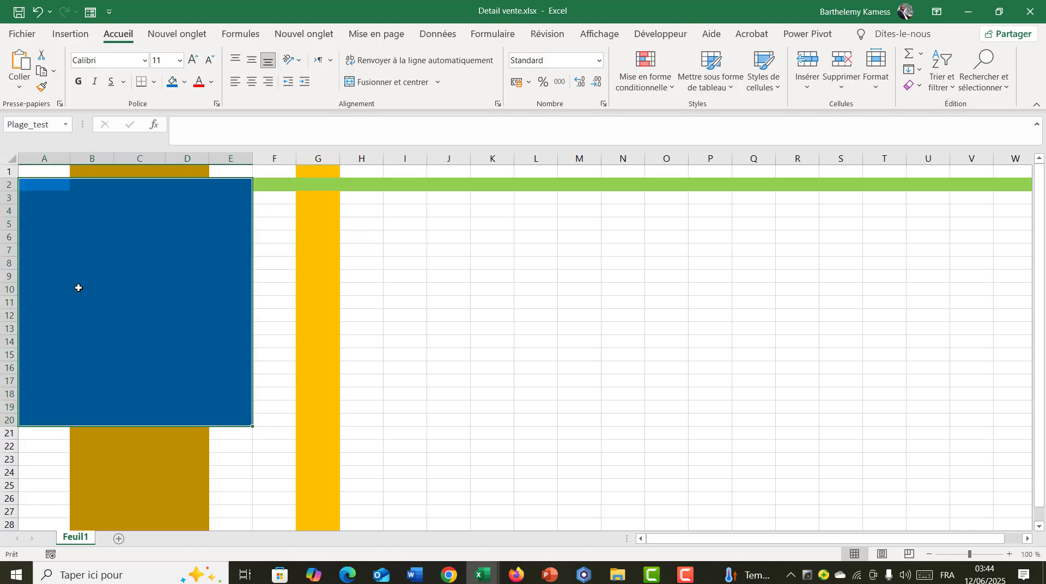
click(70, 124)
click(43, 140)
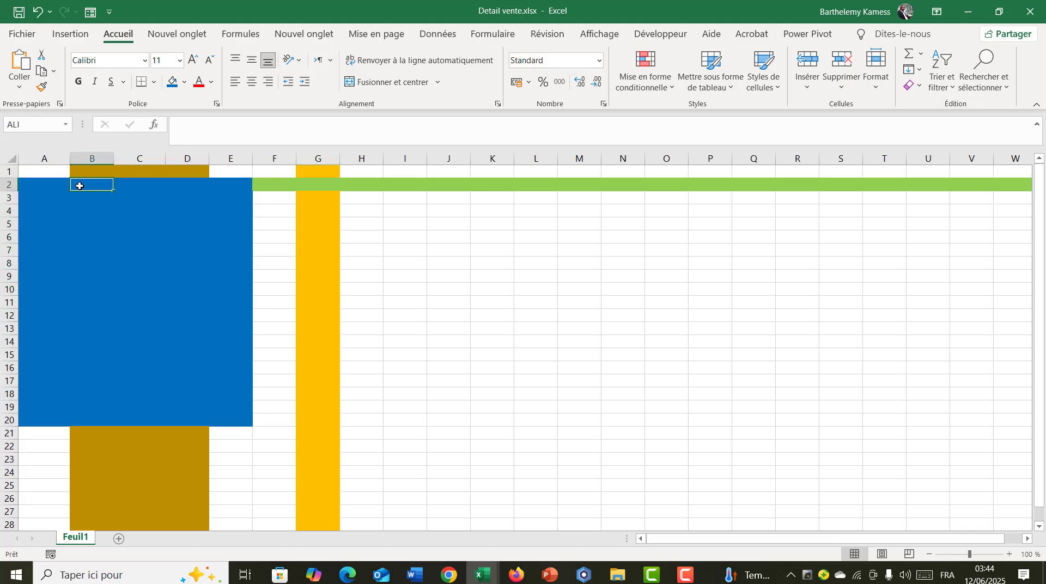
double_click(349, 224)
- Read the last instructions of the exercise in the course workbook and return to Detail vente
mouse_move(482, 574)
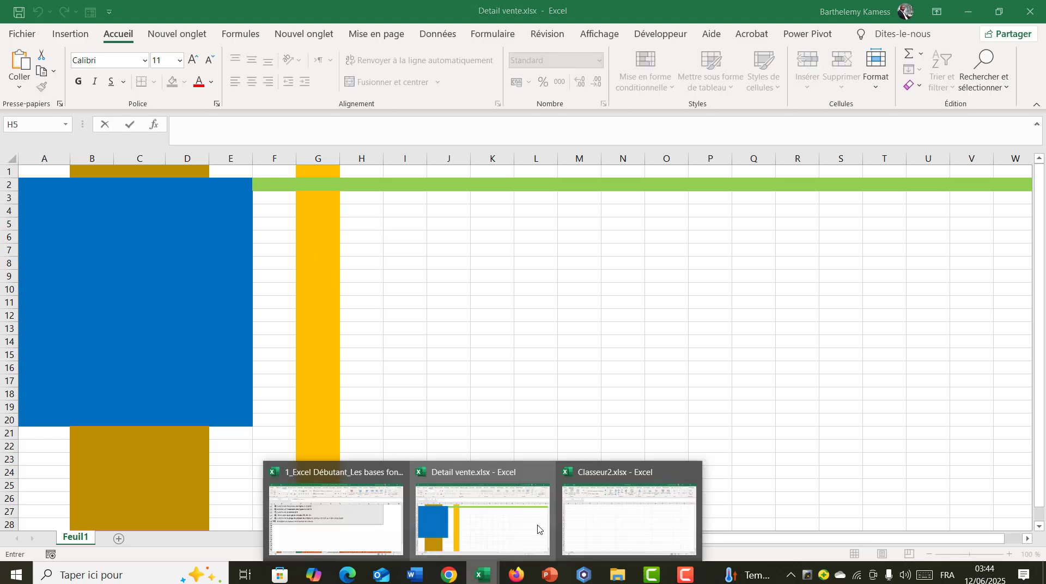
click(378, 524)
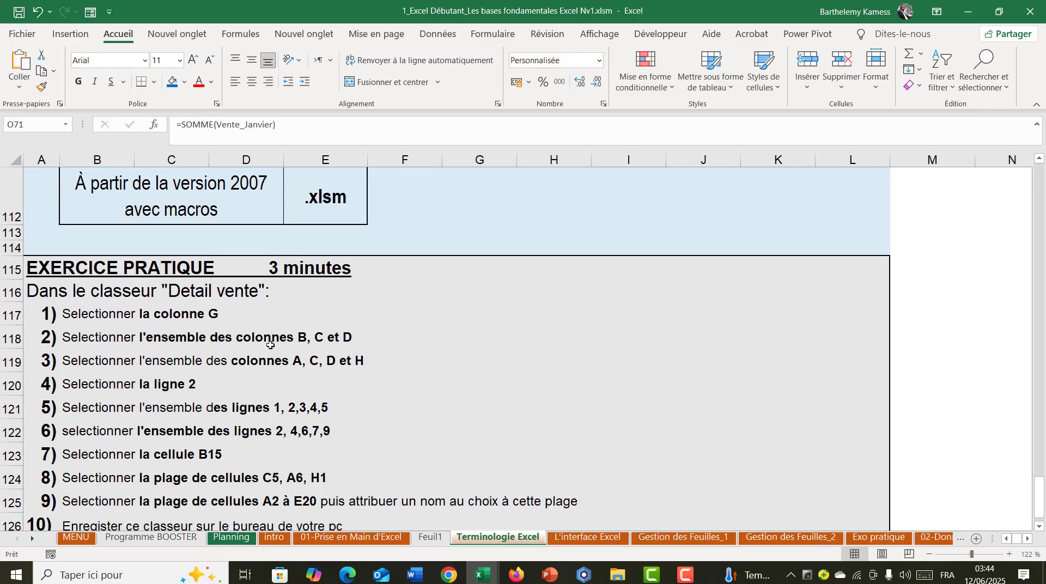
scroll(218, 350, down, 3)
scroll(218, 350, up, 4)
scroll(218, 350, down, 2)
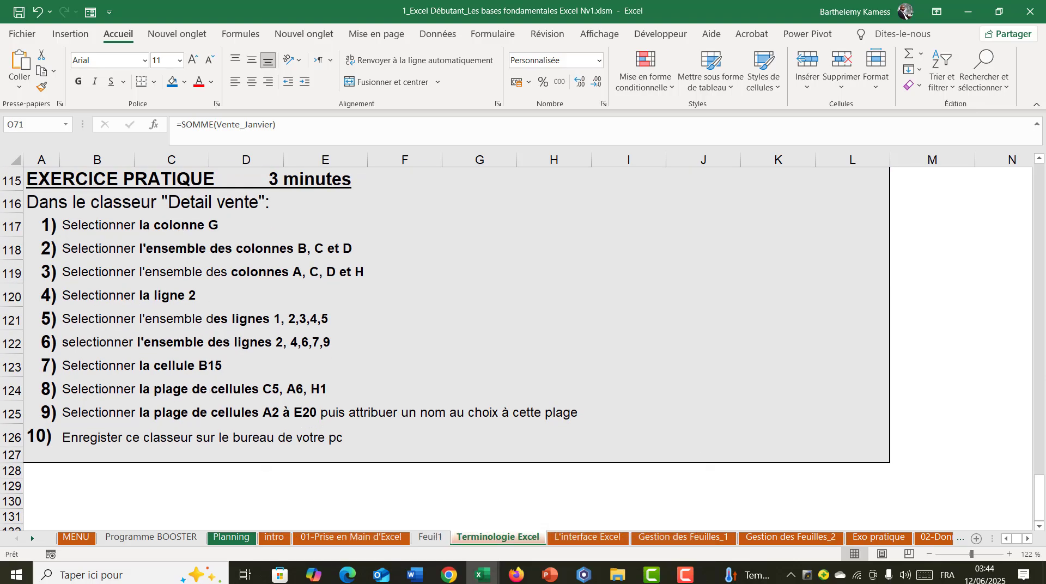
mouse_move(481, 574)
click(504, 527)
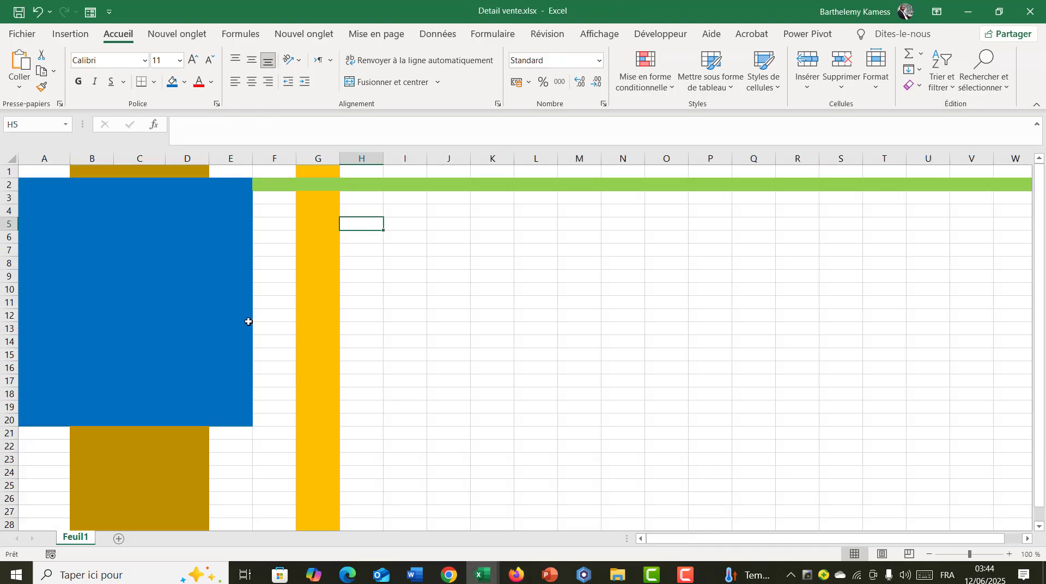
click(249, 322)
click(356, 261)
click(413, 249)
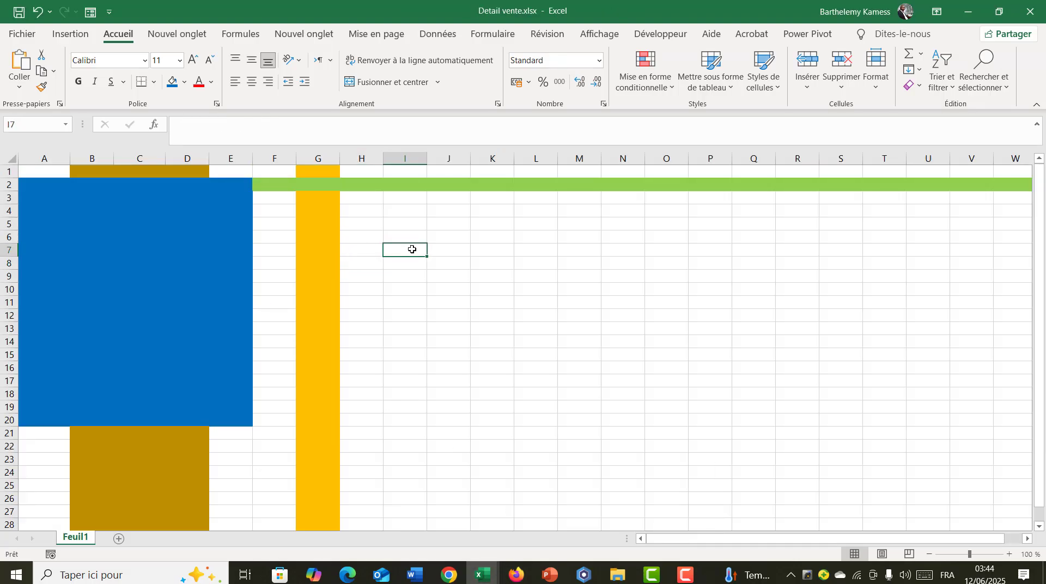
- Start saving Detail vente.xlsx under a chosen location and browse to the Bureau folder
click(10, 36)
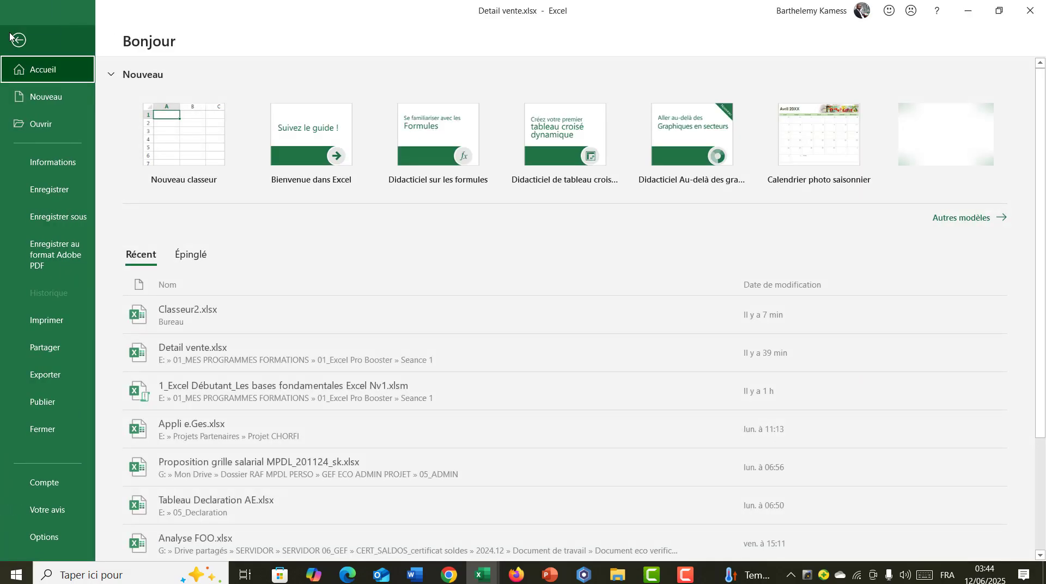
click(43, 219)
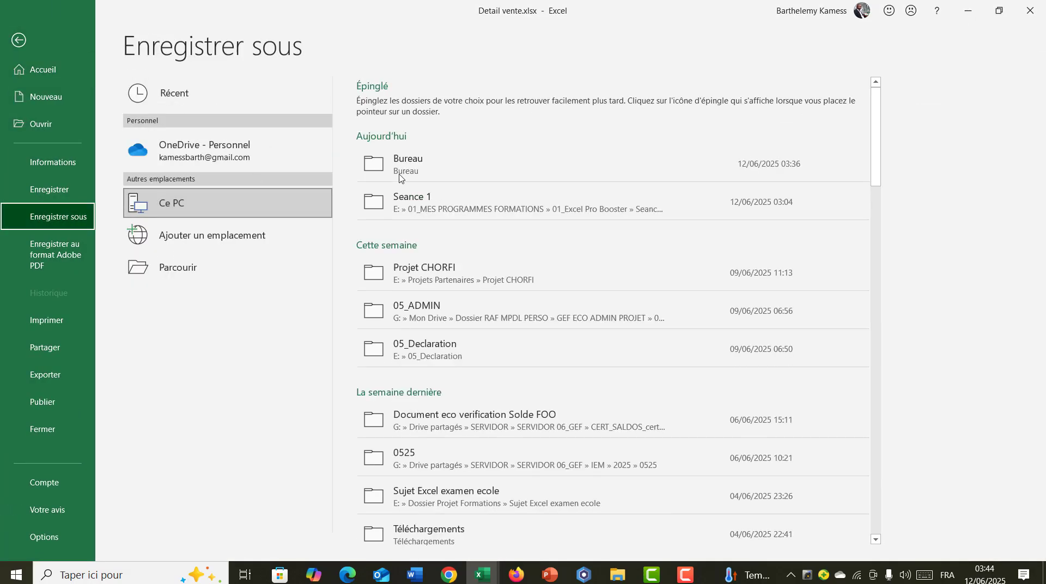
click(178, 267)
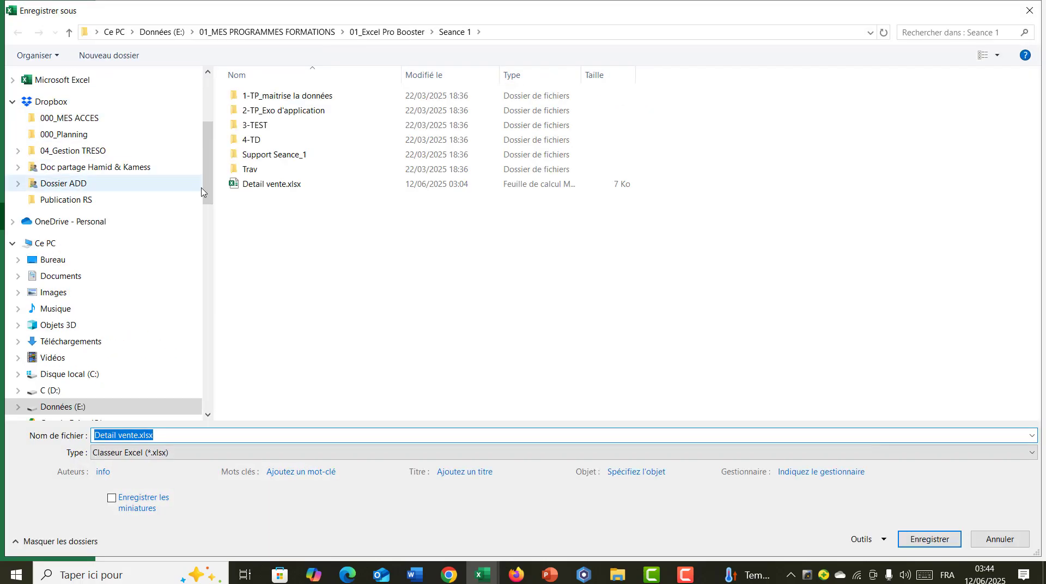
click(82, 102)
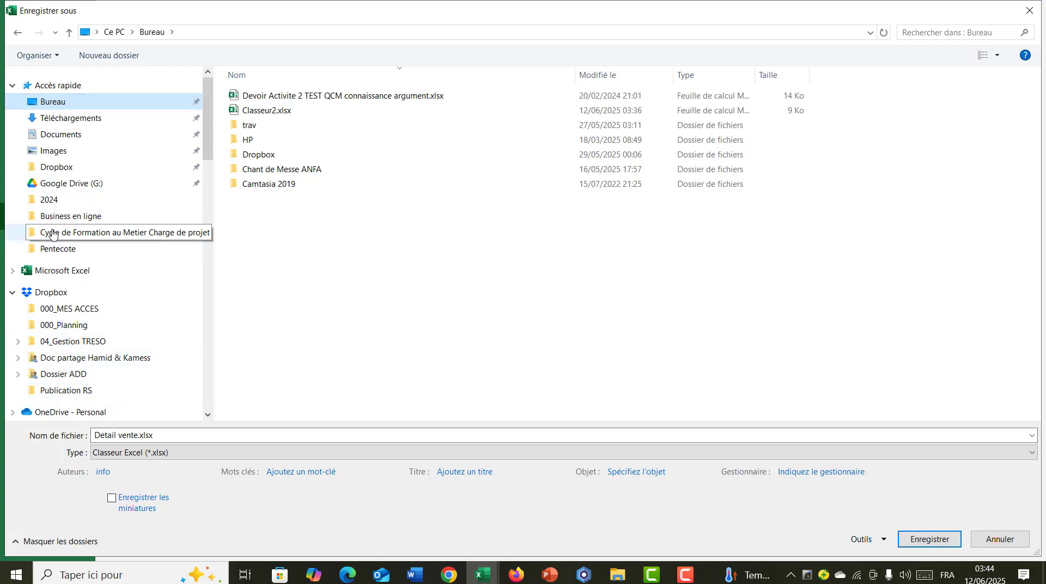
- Save Detail vente.xlsx in 01_MES PROGRAMMES FORMATIONS > 01_Excel Pro Booster > Seance 1 on drive E, replacing the existing file
click(18, 32)
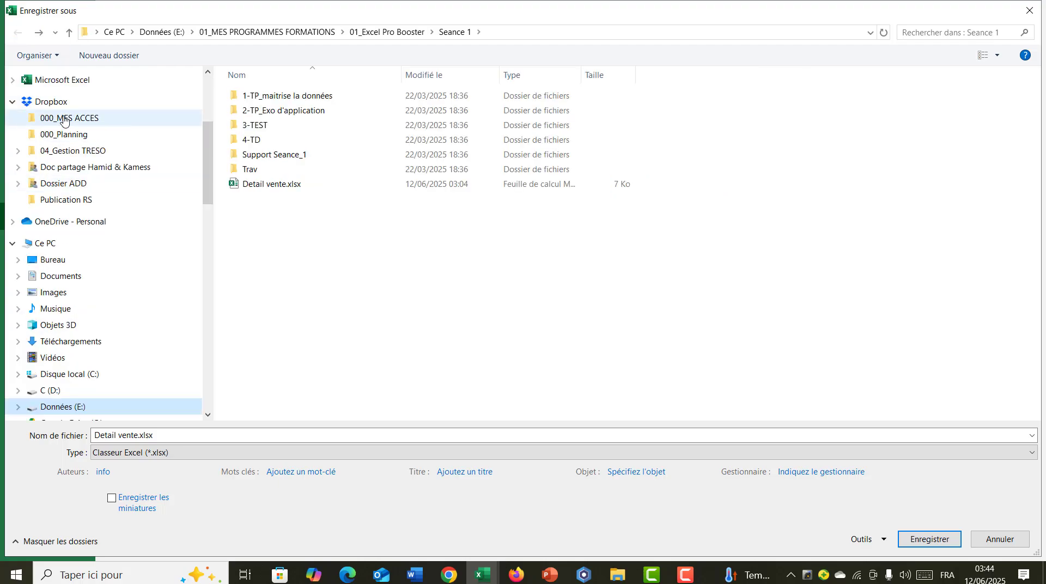
scroll(67, 382, down, 1)
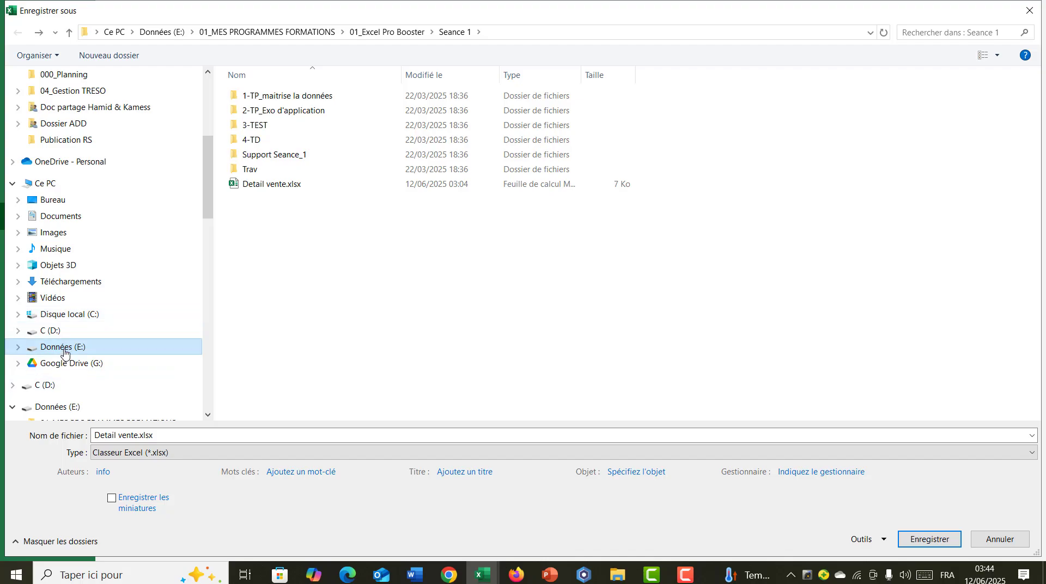
click(63, 349)
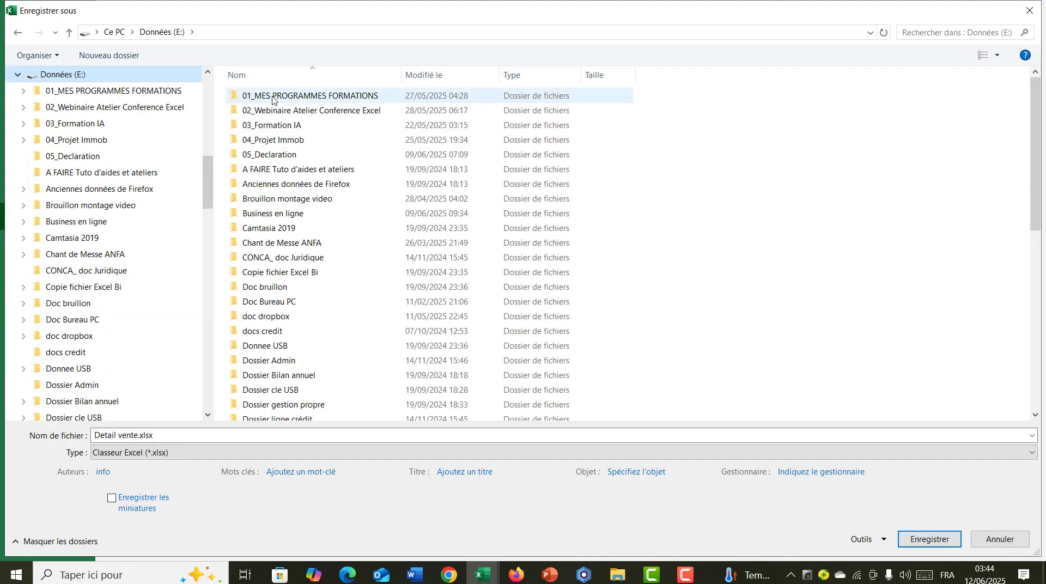
double_click(272, 98)
double_click(275, 97)
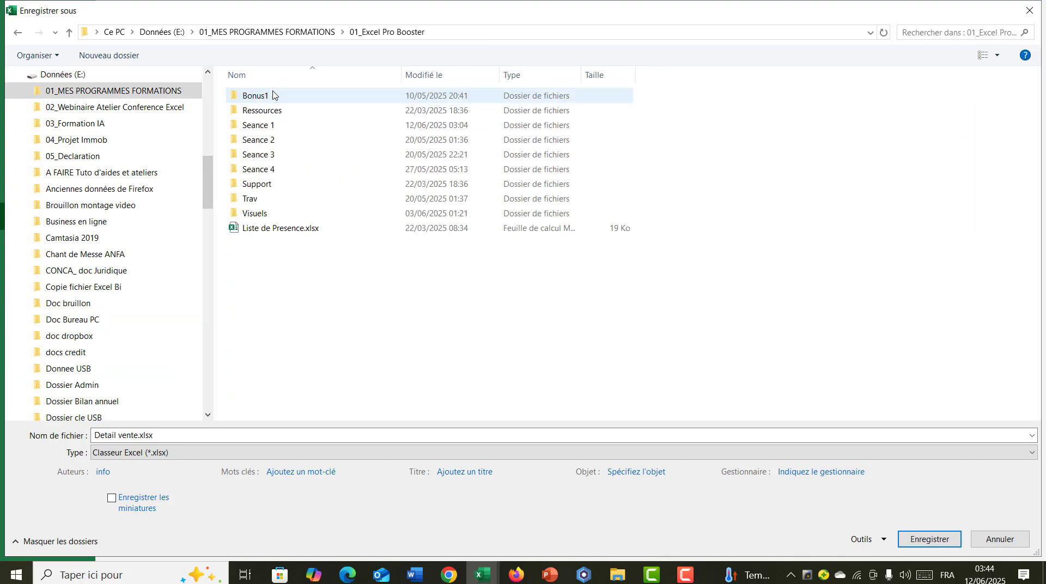
click(255, 130)
double_click(254, 129)
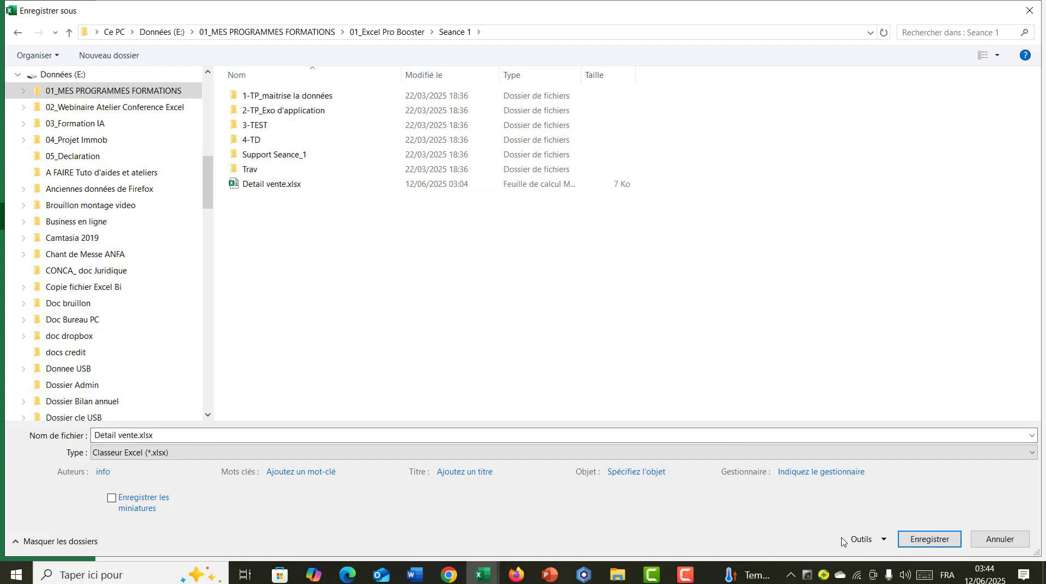
click(927, 540)
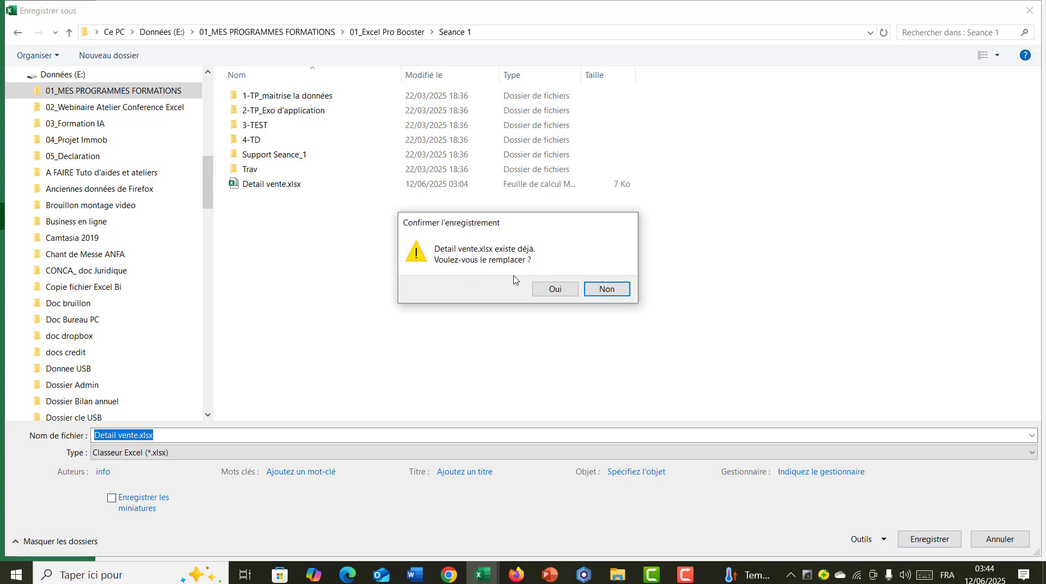
click(550, 289)
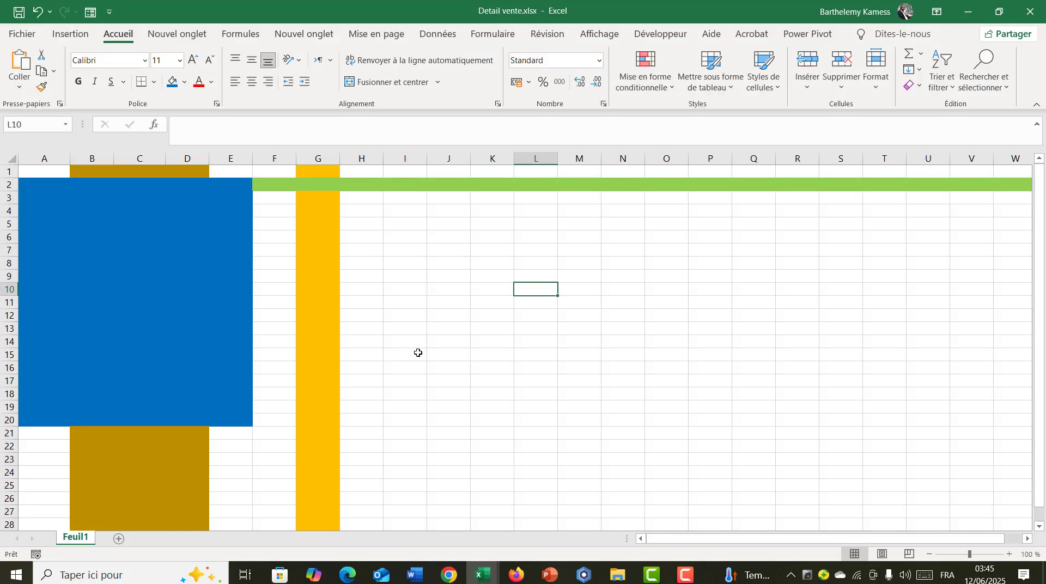
click(419, 343)
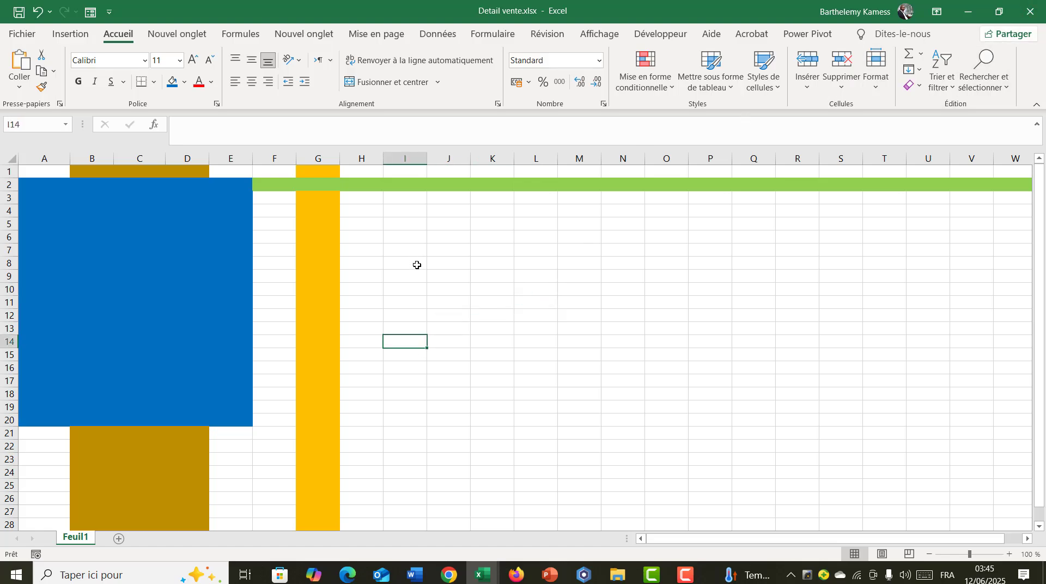
click(424, 291)
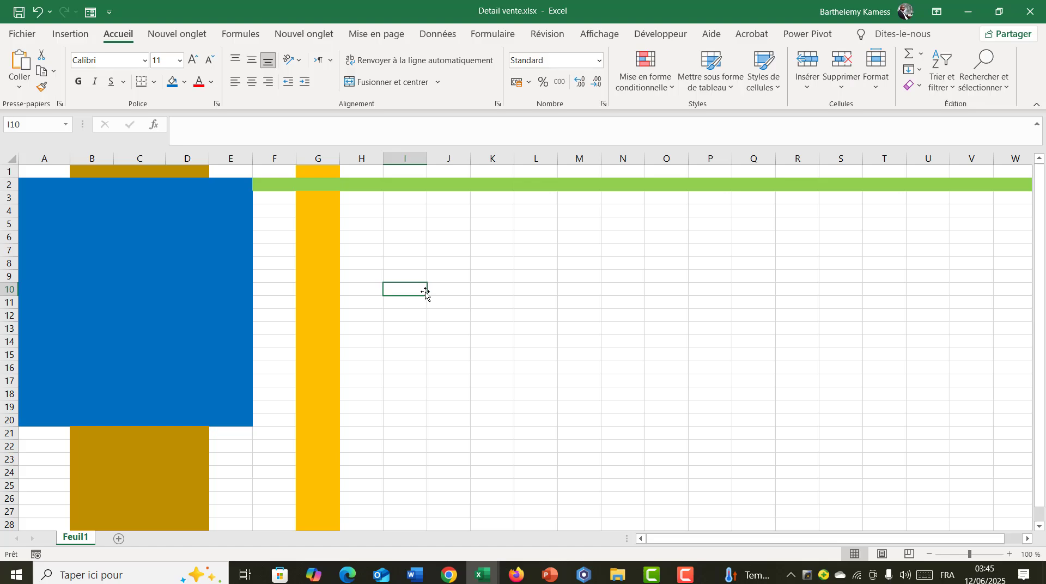
click(533, 236)
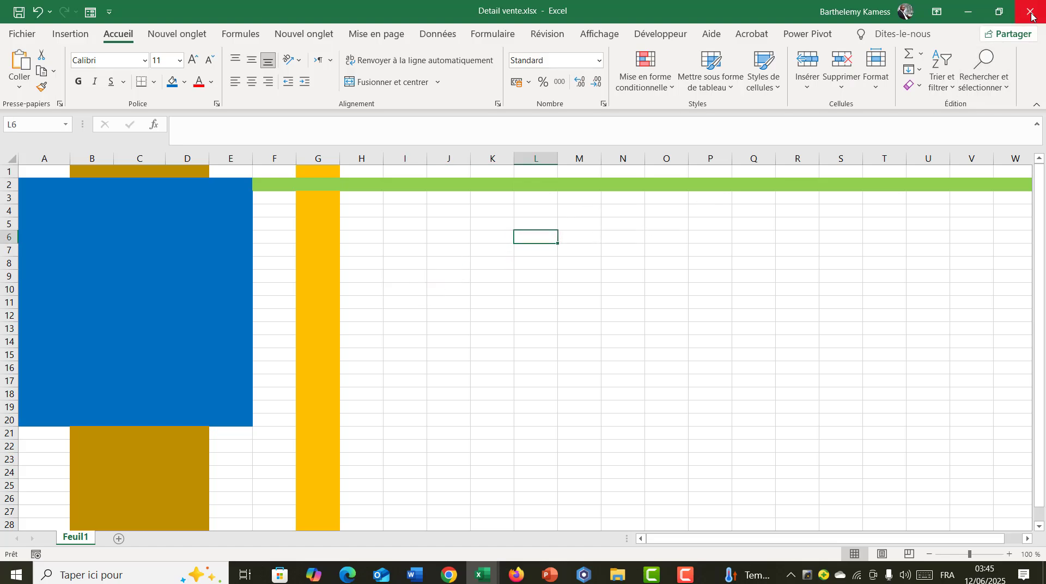
click(550, 297)
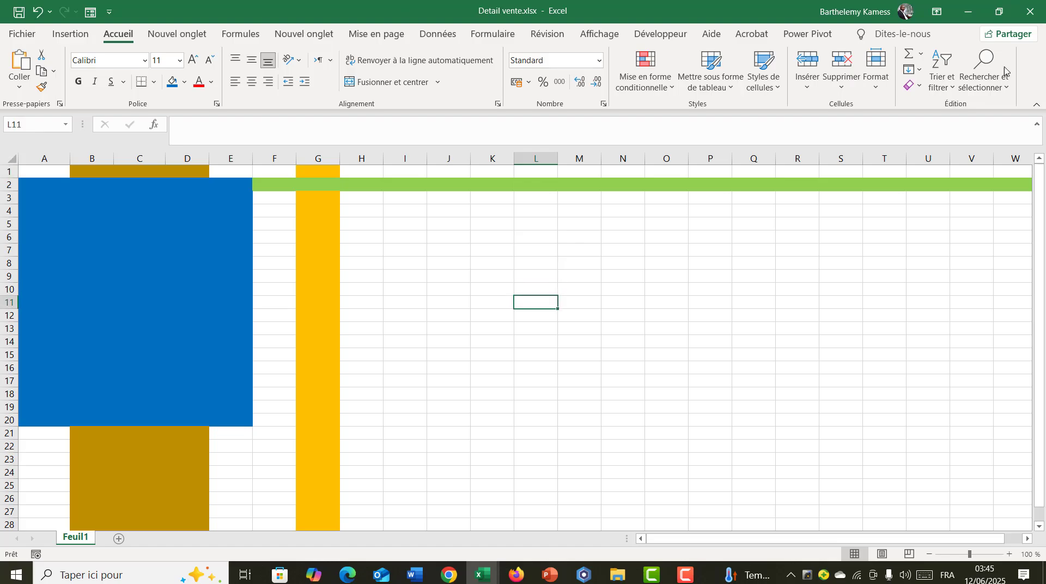
- Close the Detail vente and Classeur2 workbooks, leaving only the course workbook open
click(1029, 13)
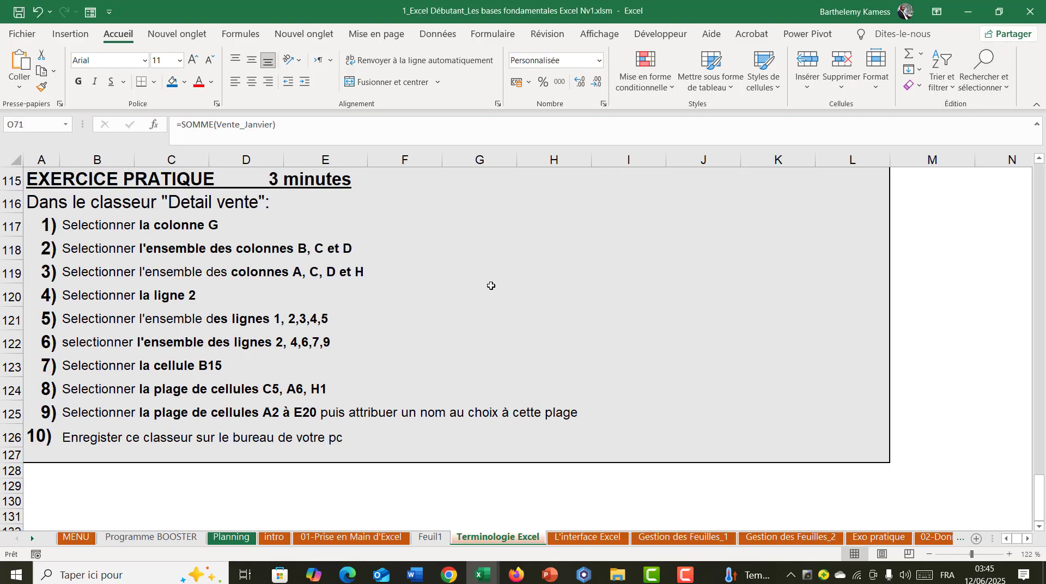
mouse_move(482, 575)
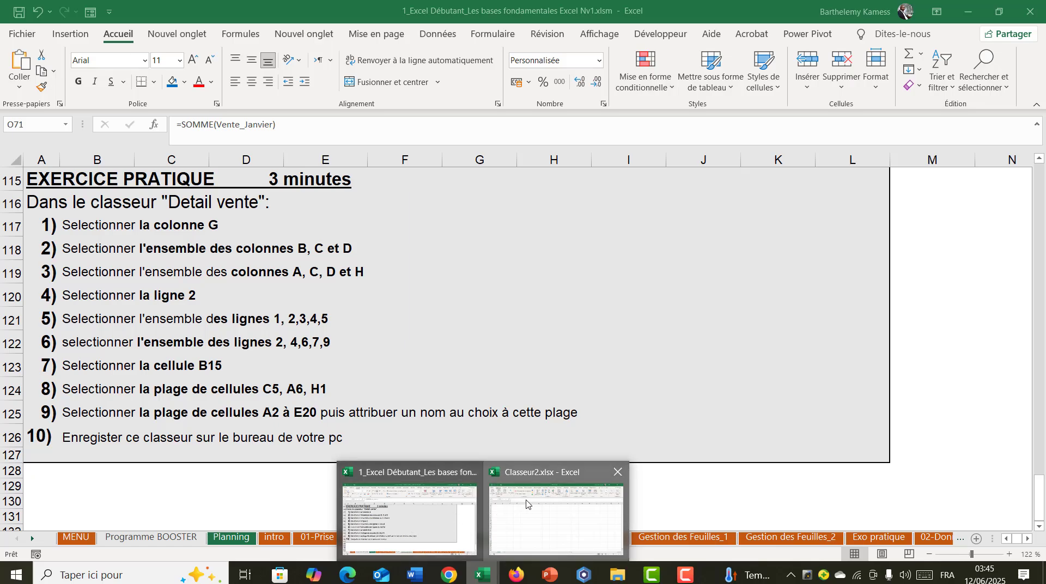
click(555, 512)
click(1029, 12)
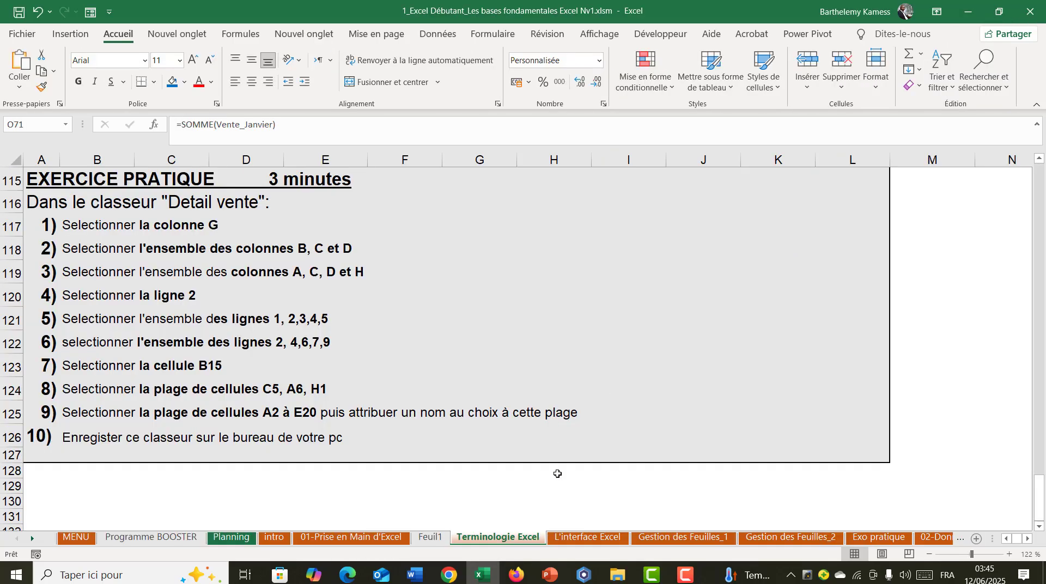
- Open the L'interface Excel sheet and look over its ribbon, tabs and groups sections
click(587, 538)
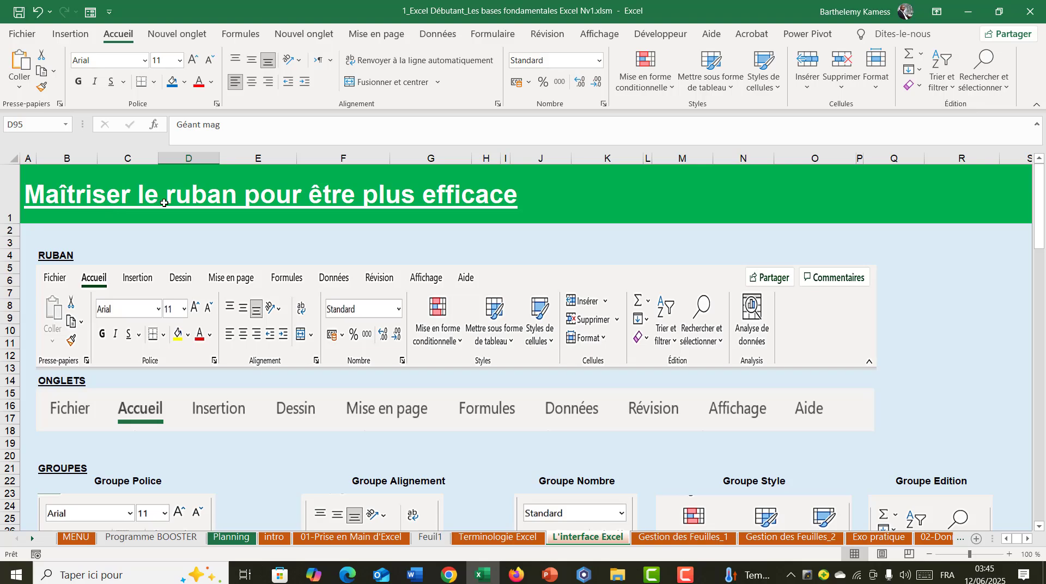
scroll(238, 309, down, 10)
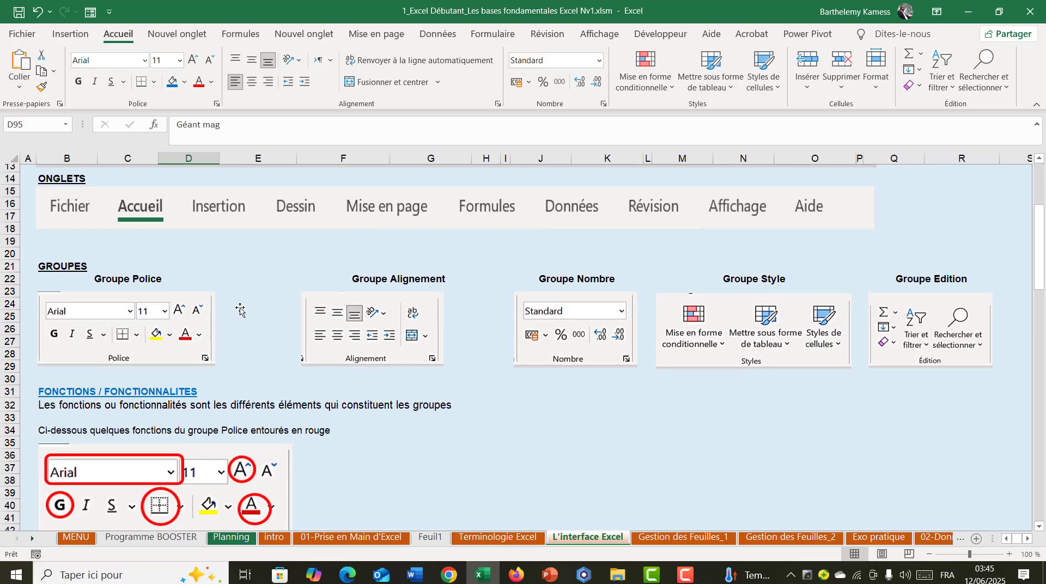
scroll(240, 310, up, 10)
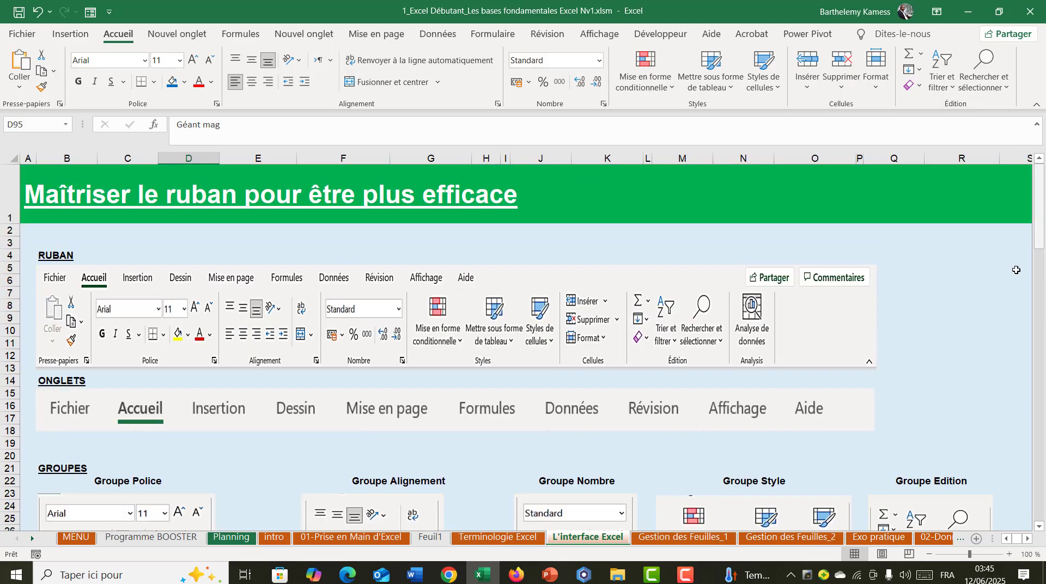
click(979, 258)
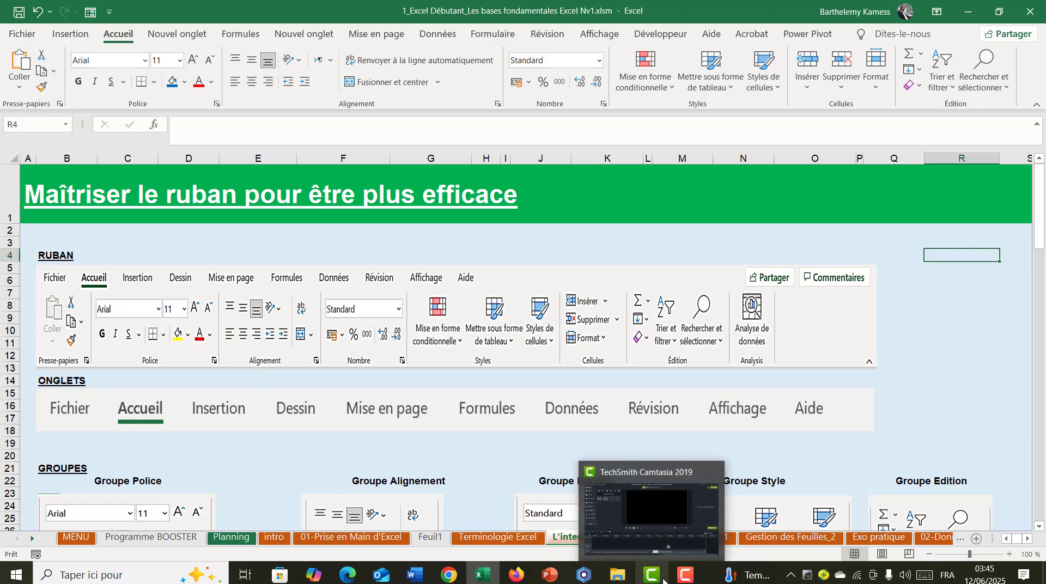
click(892, 394)
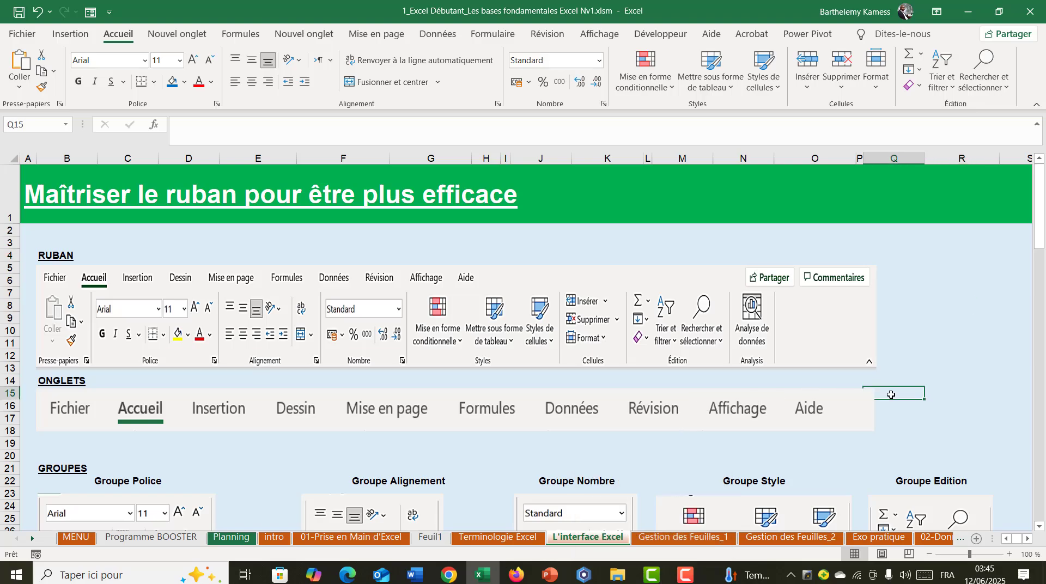